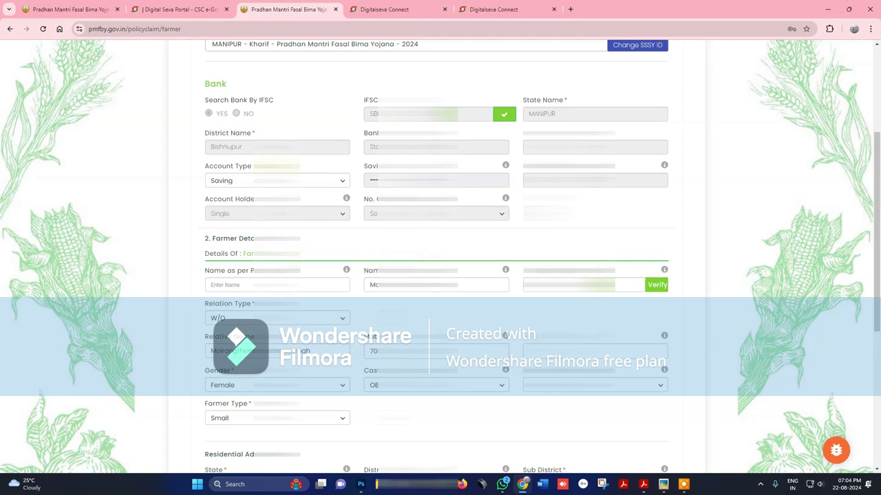
# Enter the farmer's full name, including the title Mrs, as the name per passbook in the Farmer Details section
pyautogui.scroll(1, 274, 136)
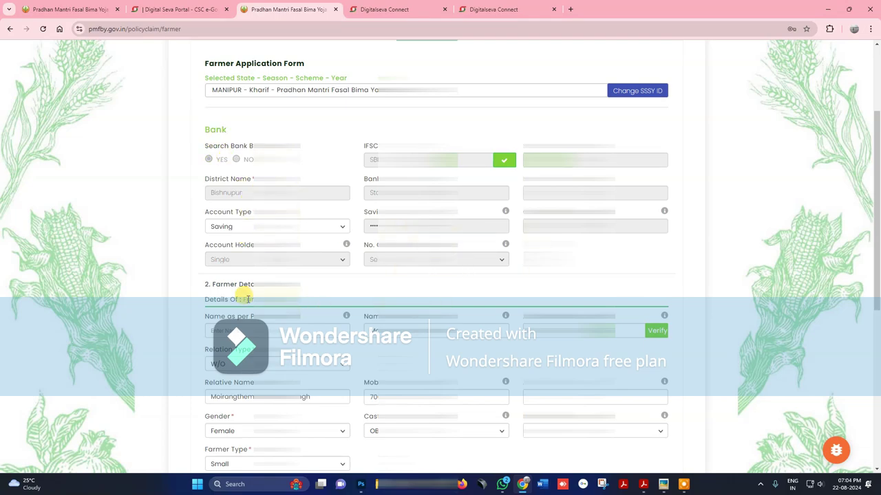
pyautogui.moveTo(301, 284); pyautogui.dragTo(205, 284)
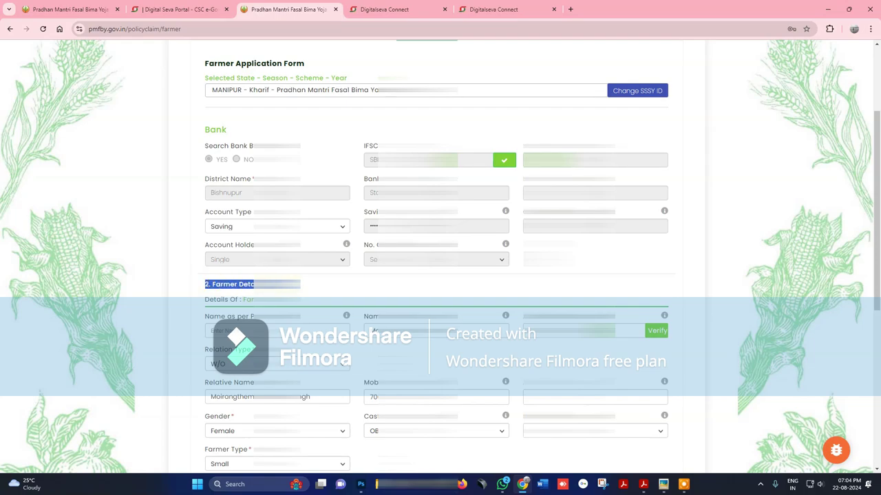
pyautogui.click(277, 331)
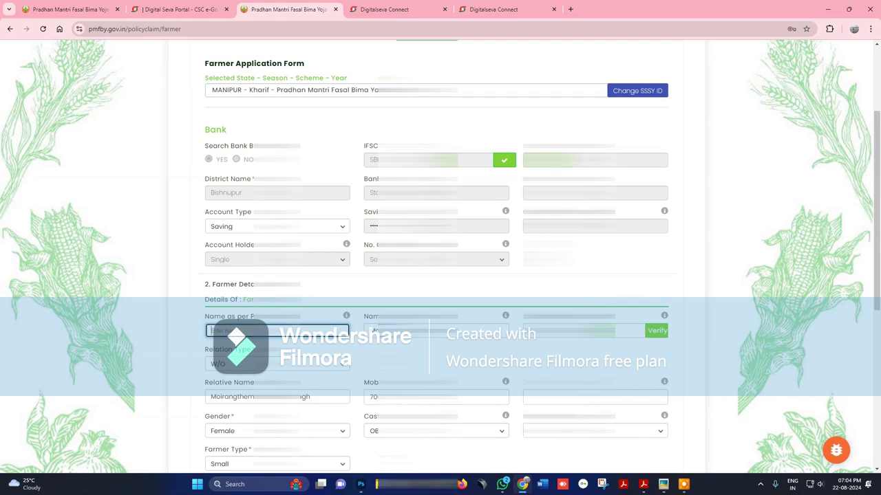
pyautogui.hotkey('alt', 'Tab')
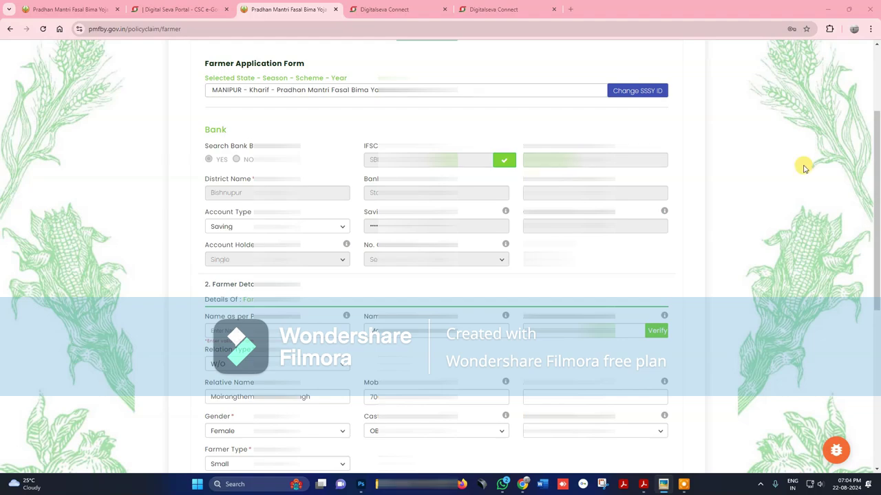
pyautogui.click(216, 330)
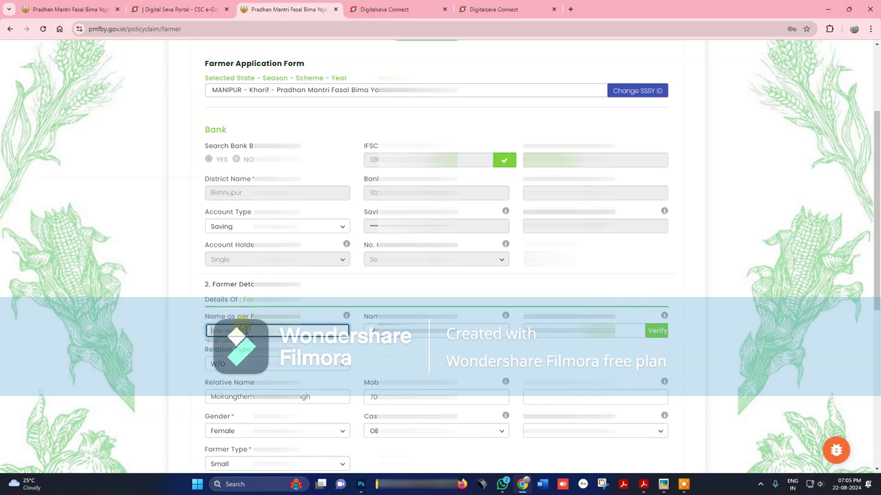
pyautogui.write('mk')
pyautogui.press('BackSpace')
pyautogui.write('M')
pyautogui.write('rs')
pyautogui.write(' M')
pyautogui.write('h')
pyautogui.press('Tab')
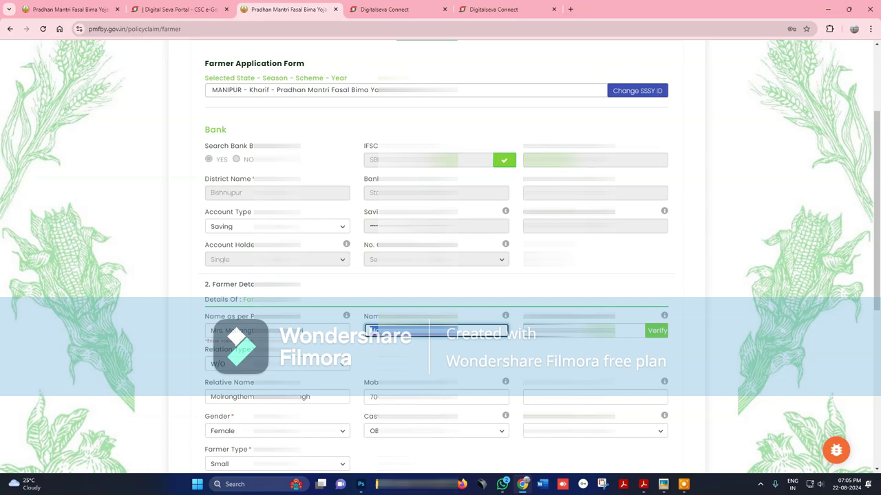
# Check the farmer's Aadhaar name and number, and verify the Aadhaar number
pyautogui.click(373, 329)
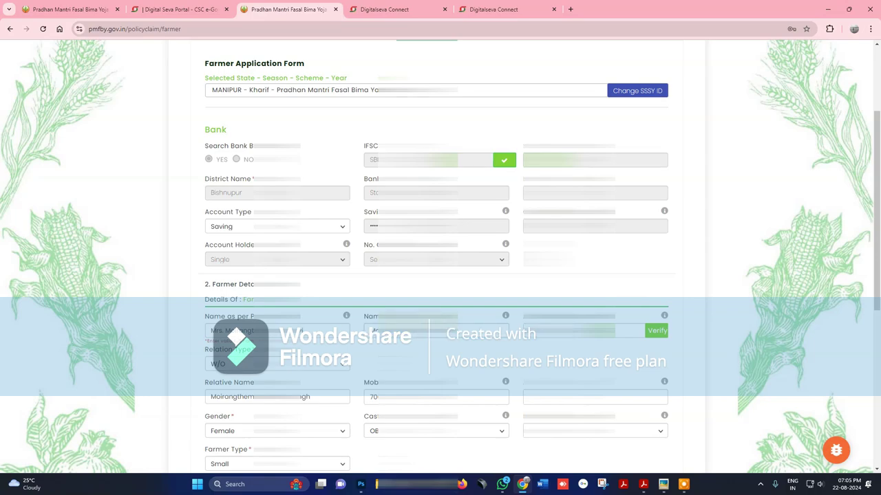
pyautogui.click(460, 328)
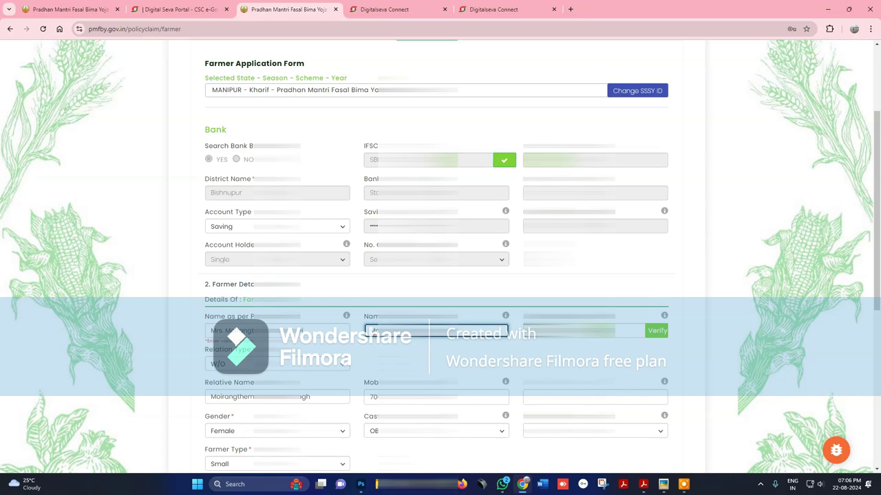
pyautogui.click(584, 331)
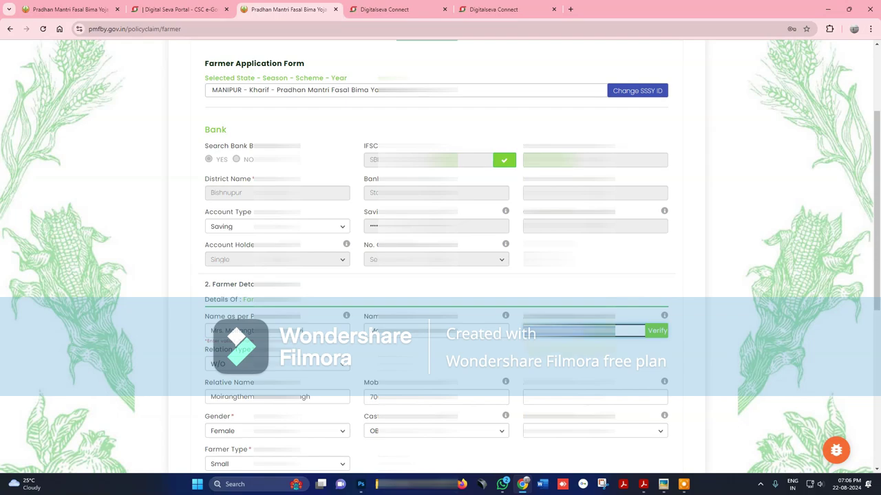
pyautogui.click(618, 322)
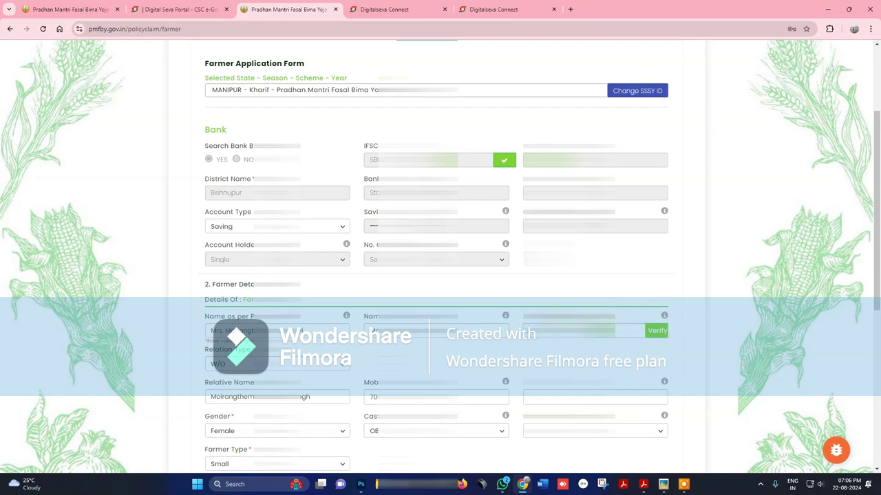
pyautogui.click(583, 331)
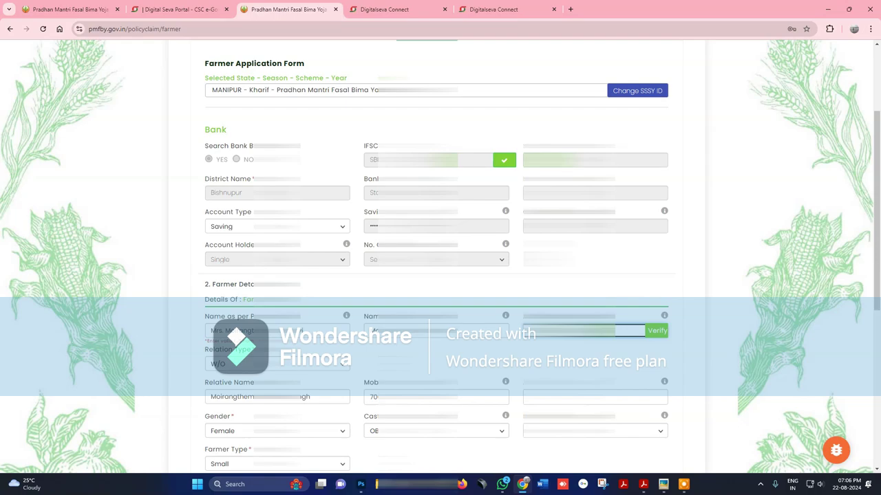
pyautogui.click(656, 330)
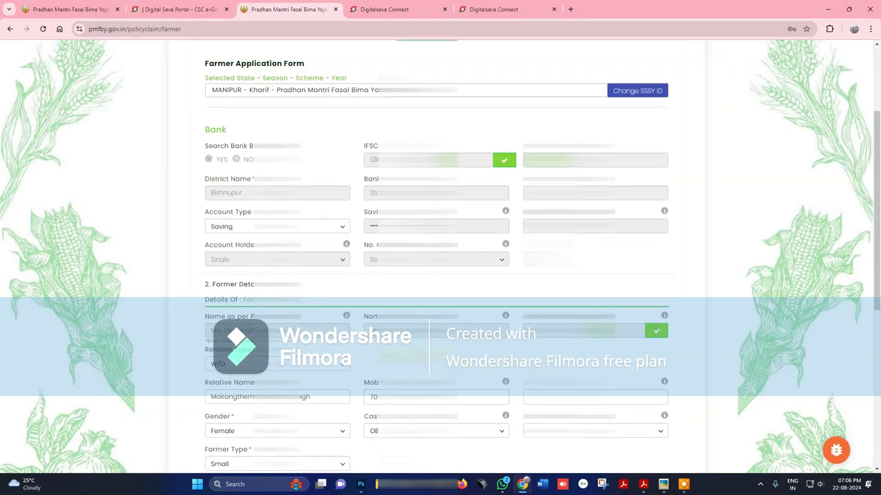
# Set the farmer's relation type to W/O
pyautogui.scroll(-1, 306, 284)
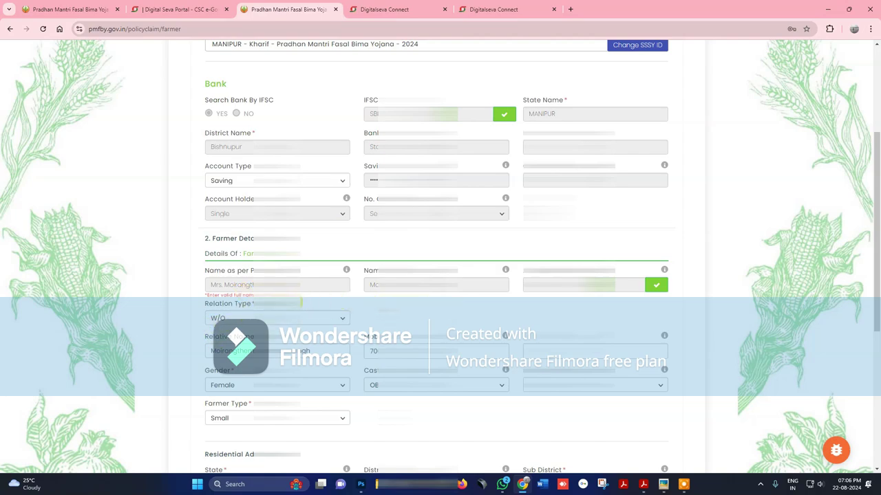
pyautogui.scroll(-1, 440, 261)
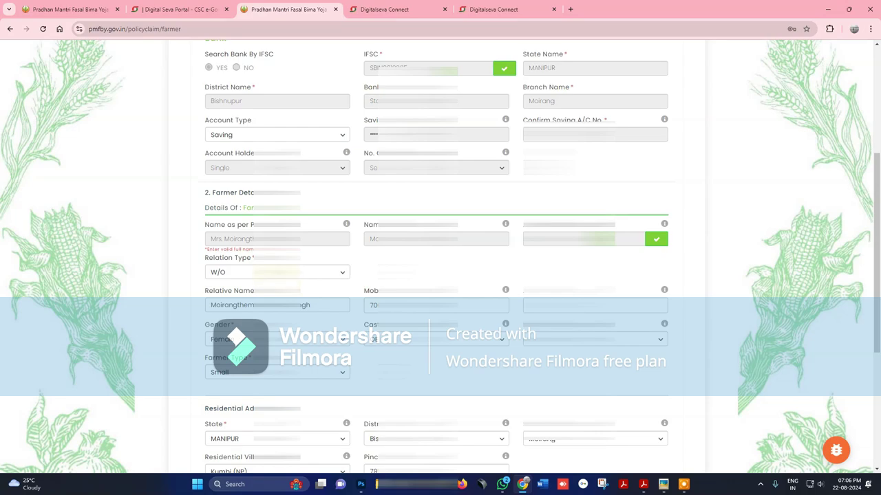
pyautogui.click(275, 271)
pyautogui.click(221, 316)
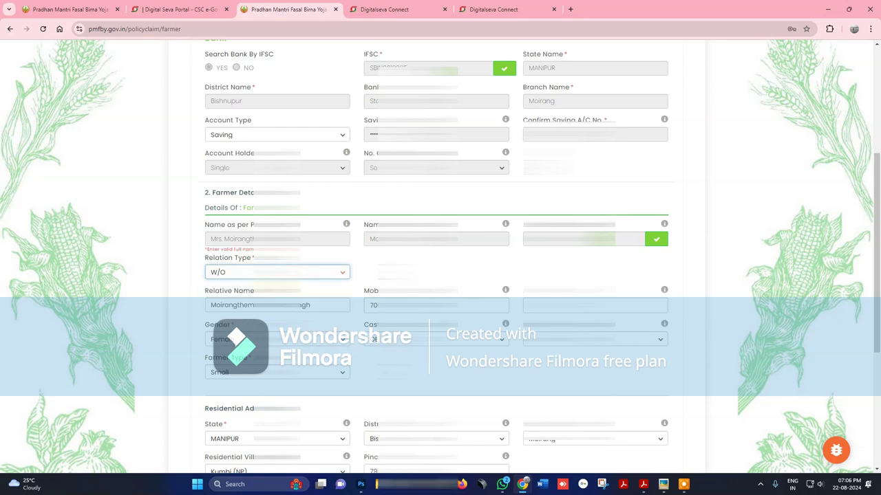
pyautogui.click(251, 272)
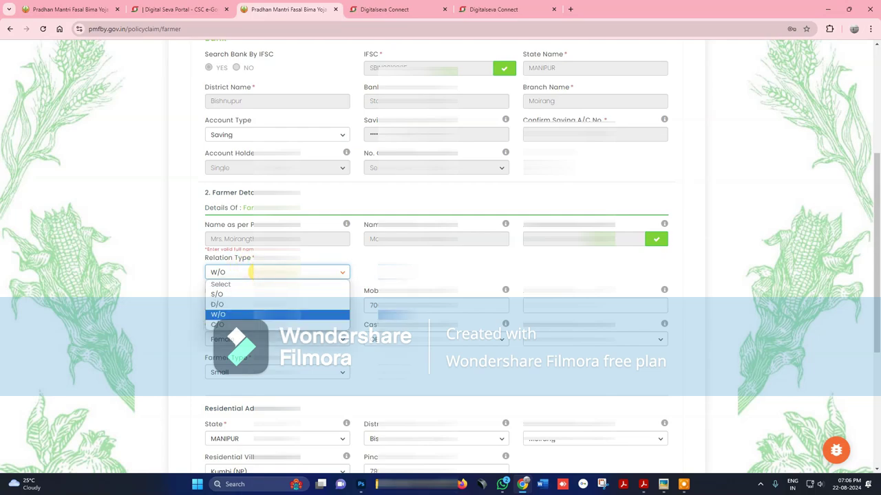
pyautogui.press('Return')
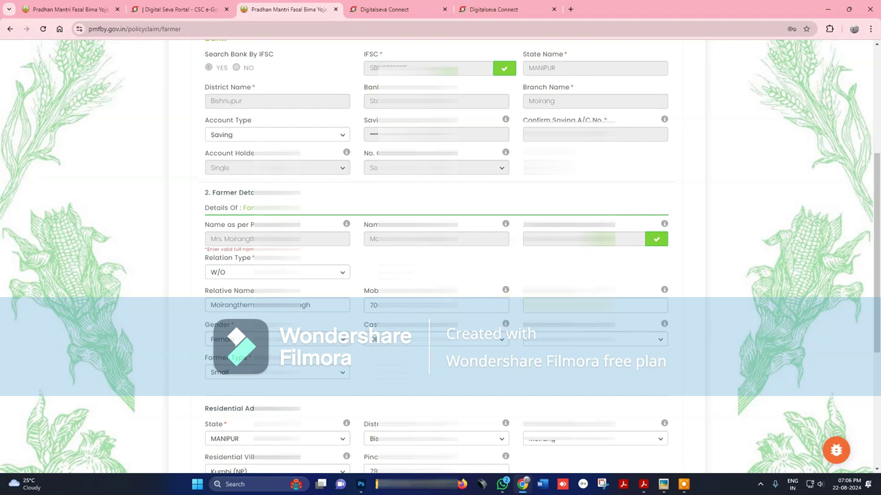
pyautogui.press('Tab')
pyautogui.click(594, 305)
pyautogui.moveTo(689, 485)
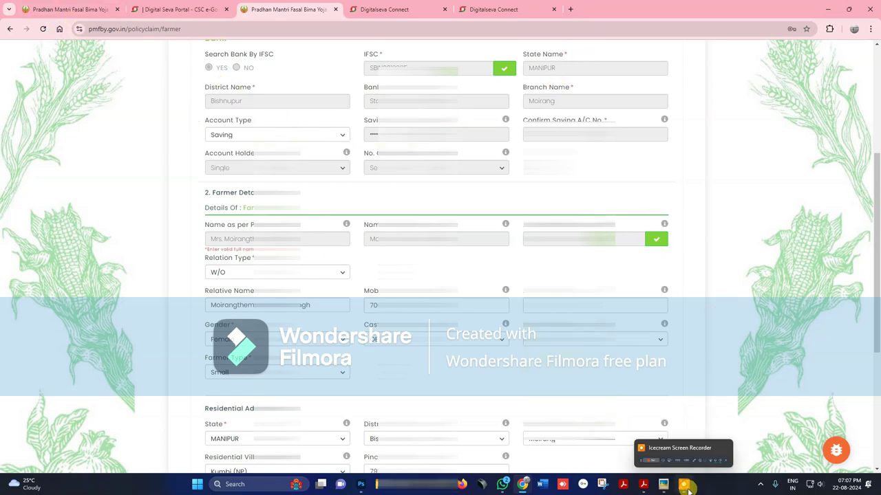
pyautogui.click(689, 486)
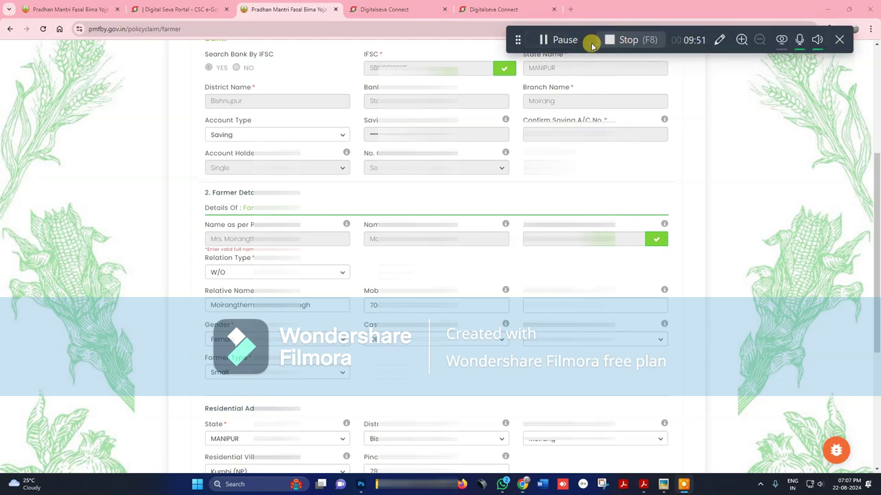
pyautogui.click(571, 40)
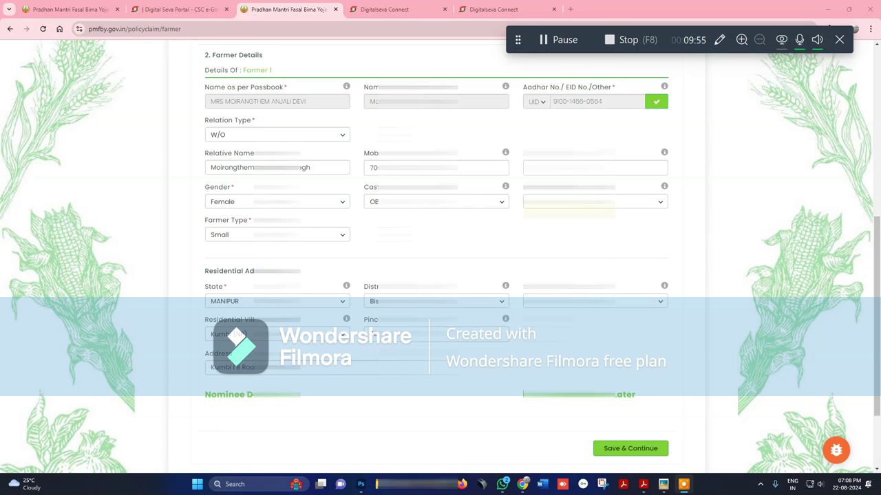
# Review the Farmer Category options and select the category that applies to the farmer
pyautogui.click(595, 201)
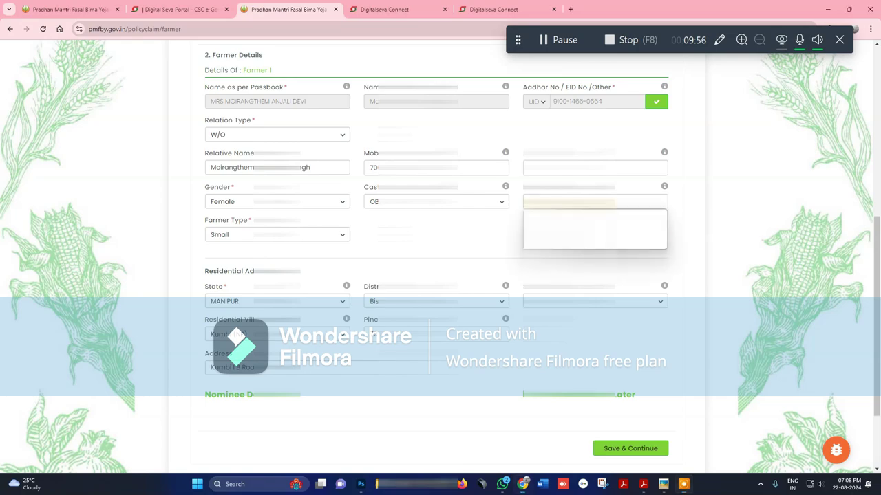
pyautogui.press('Up')
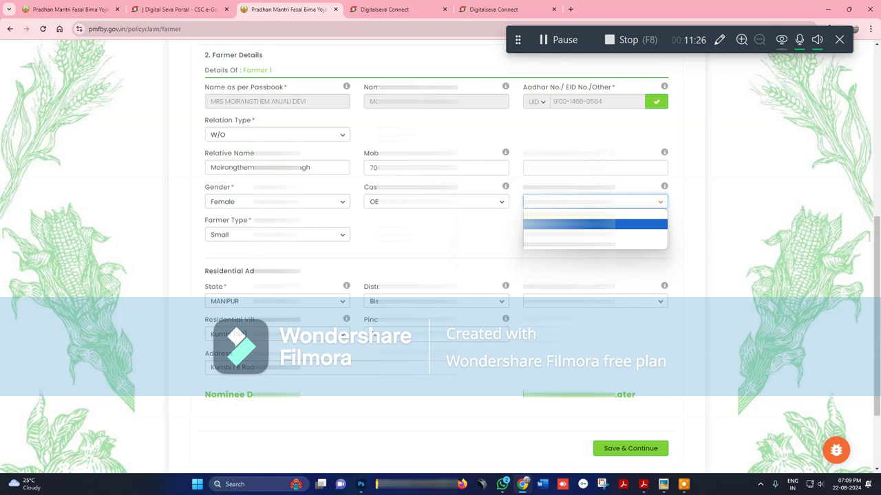
pyautogui.press('Down')
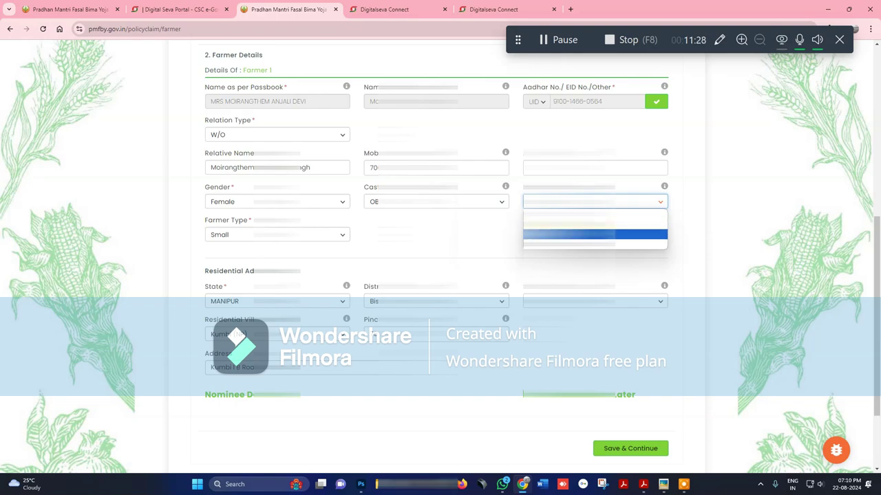
pyautogui.press('Down')
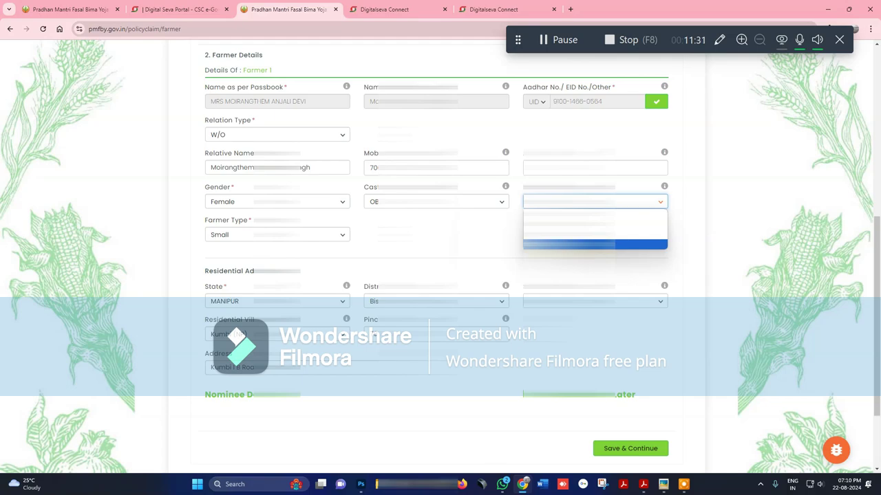
pyautogui.press('Up')
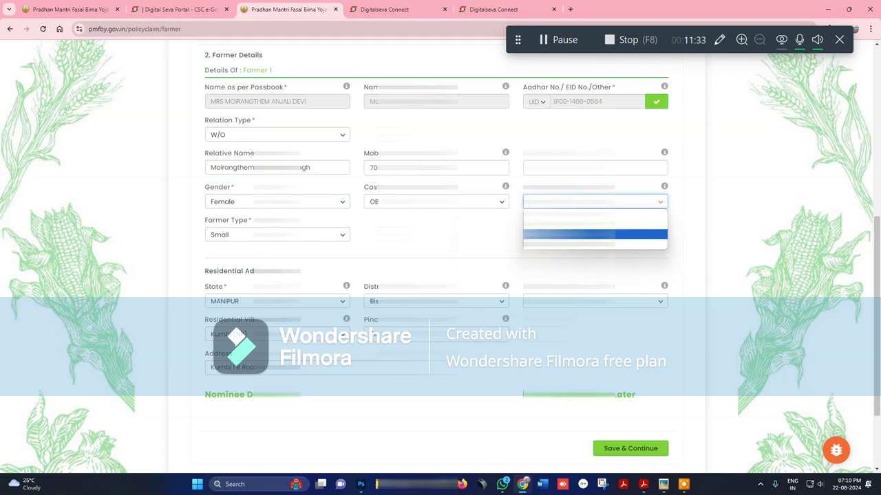
pyautogui.press('Up')
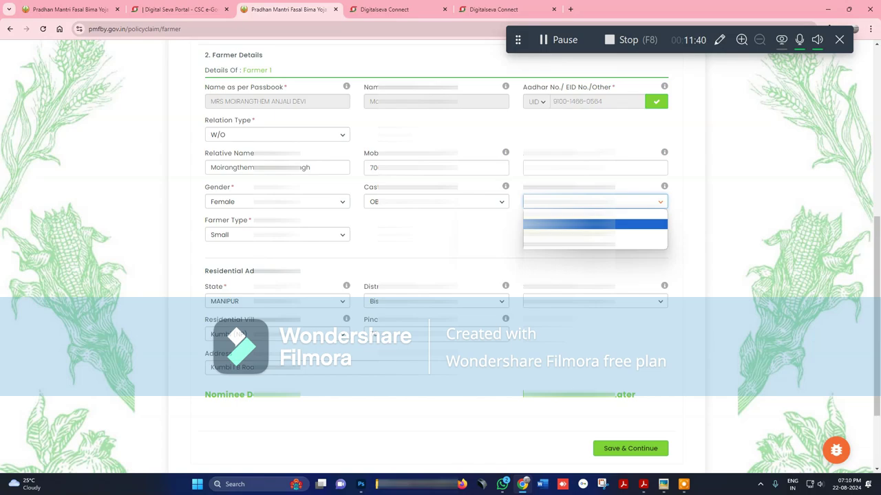
pyautogui.press('Return')
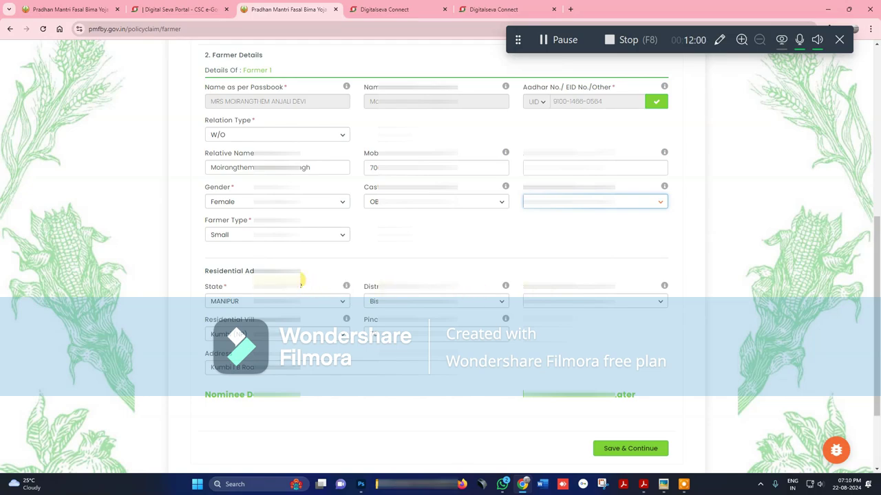
# Review the prefilled bank and farmer details and the Residential Address fields, including village and pincode
pyautogui.moveTo(301, 273); pyautogui.dragTo(206, 277)
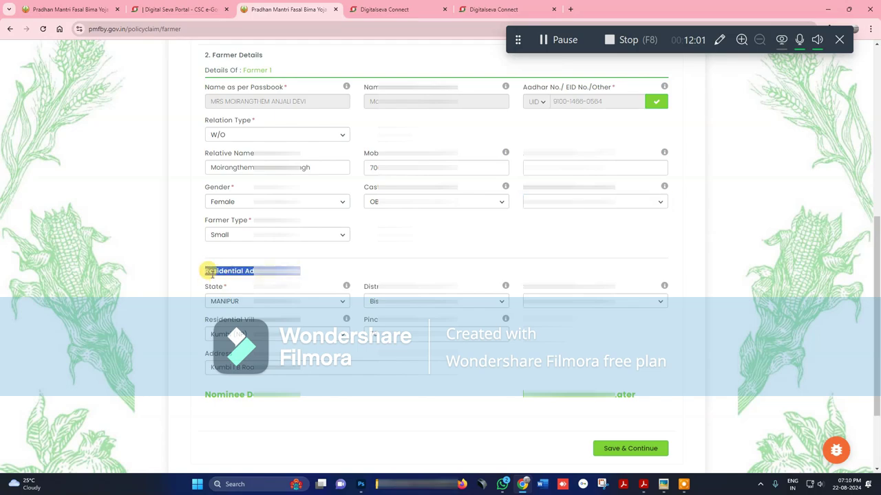
pyautogui.moveTo(301, 273); pyautogui.dragTo(206, 275)
pyautogui.click(206, 275)
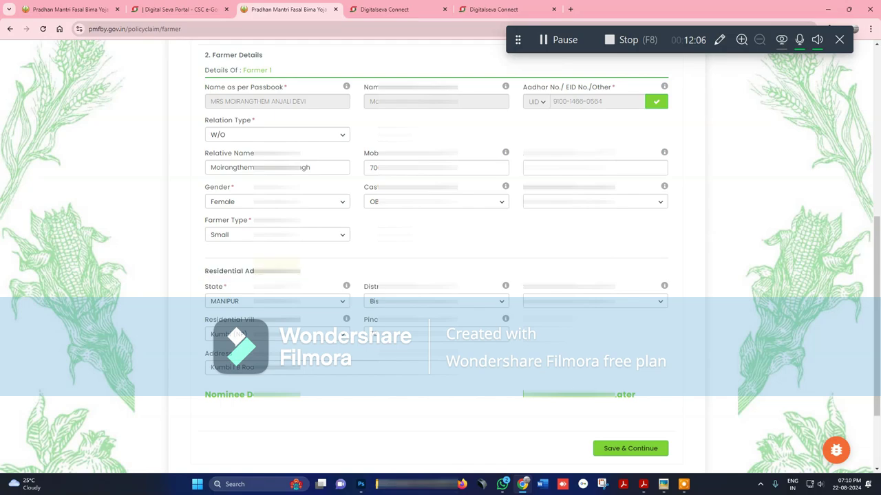
pyautogui.scroll(1, 440, 255)
pyautogui.scroll(4, 440, 255)
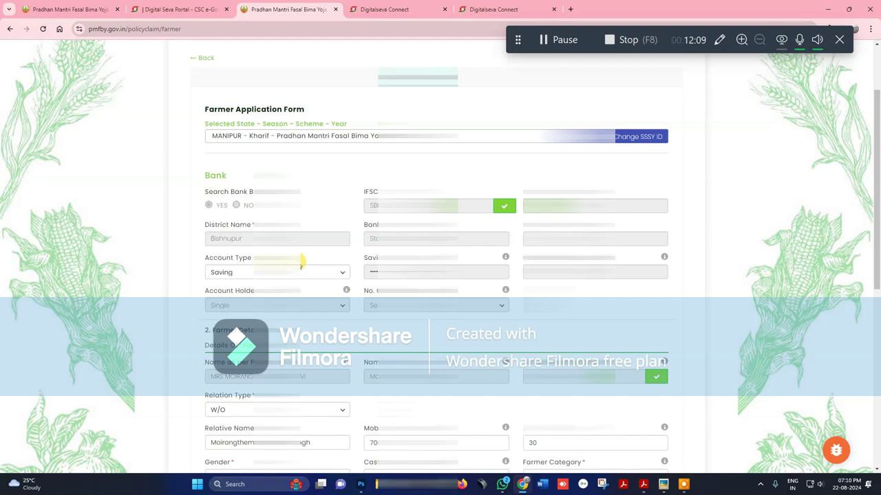
pyautogui.scroll(-2, 301, 264)
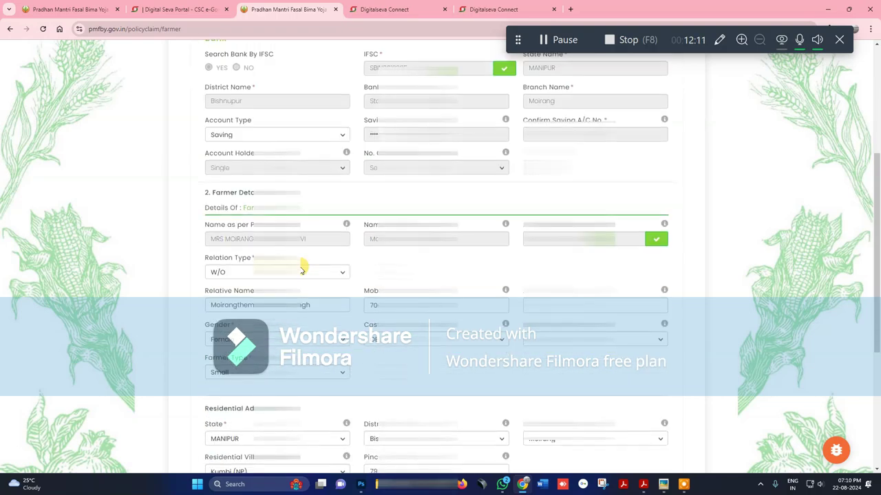
pyautogui.scroll(-1, 301, 268)
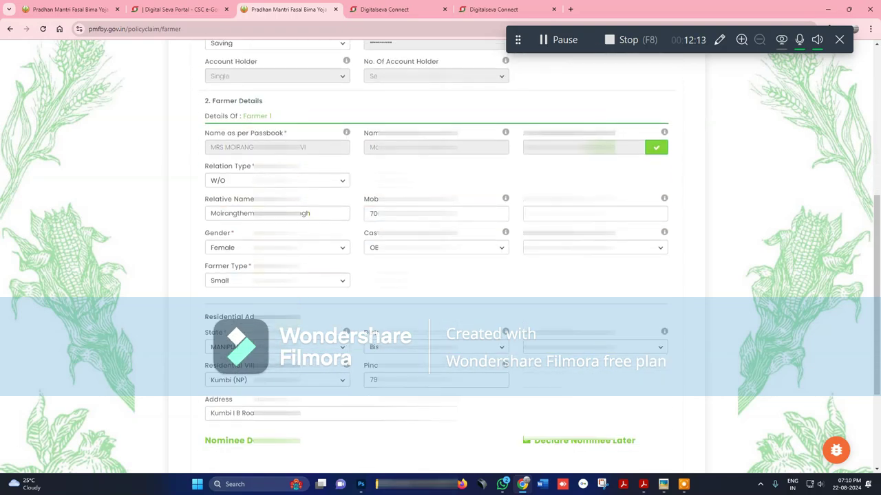
pyautogui.moveTo(202, 317); pyautogui.dragTo(309, 316)
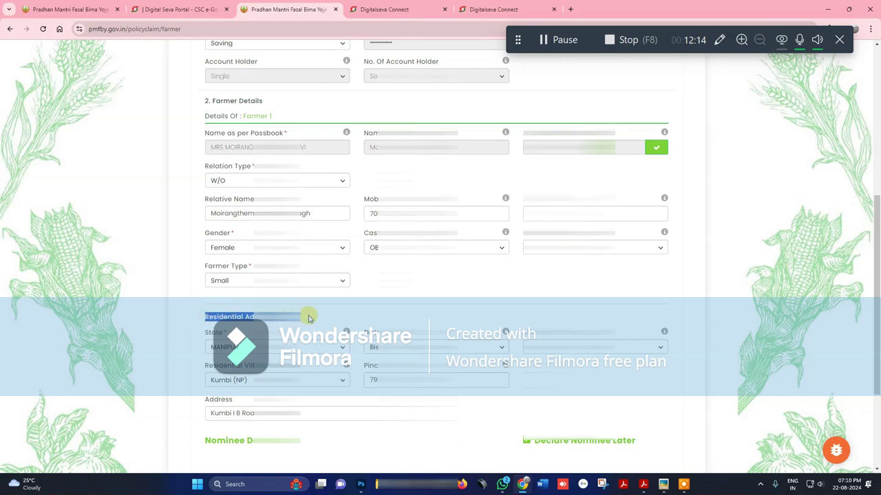
pyautogui.click(309, 317)
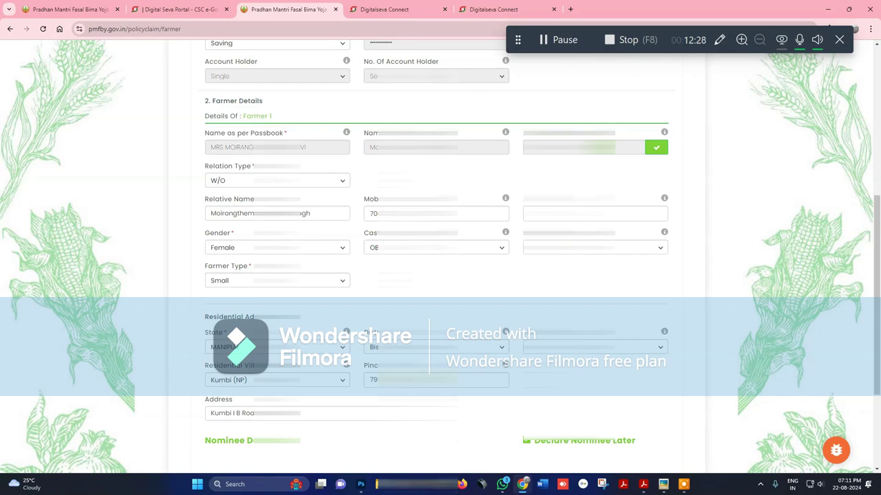
pyautogui.press('Tab')
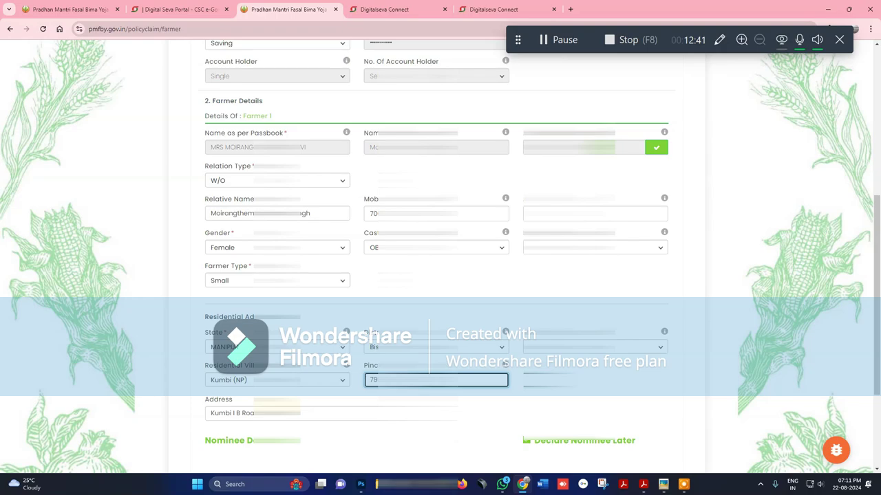
# Check the farmer's residential address and turn off the Declare Nominee Later option
pyautogui.moveTo(322, 412); pyautogui.dragTo(205, 415)
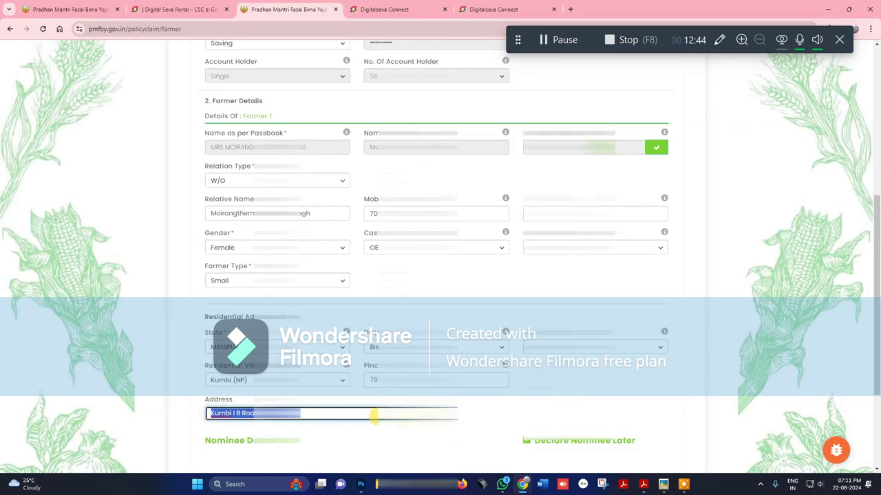
pyautogui.scroll(-3, 499, 318)
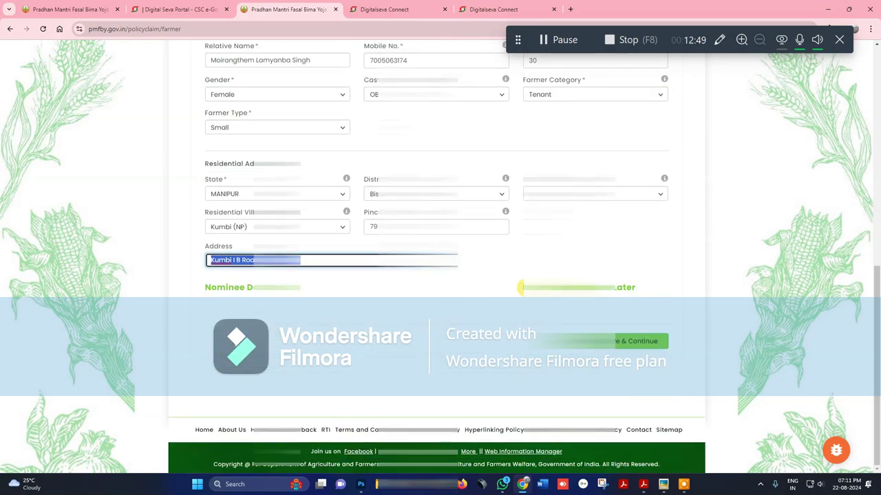
pyautogui.click(521, 287)
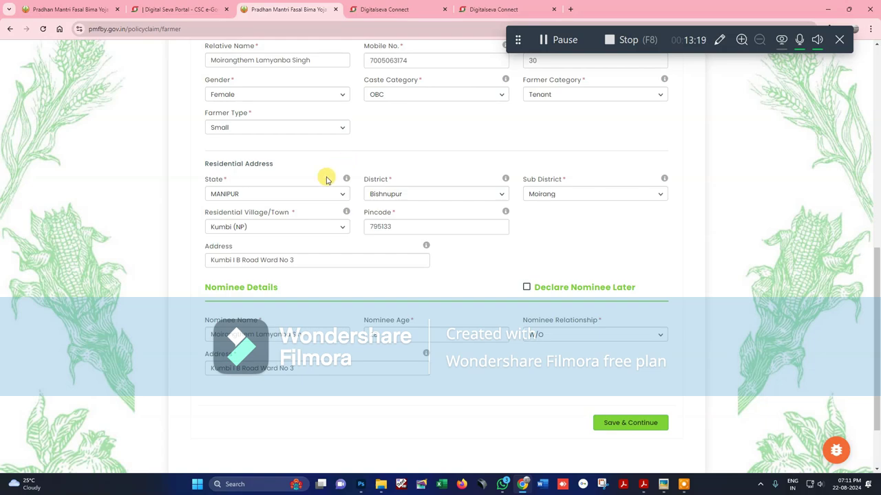
# Shorten the first part of the nominee's name to its initial in the Nominee Details
pyautogui.click(310, 335)
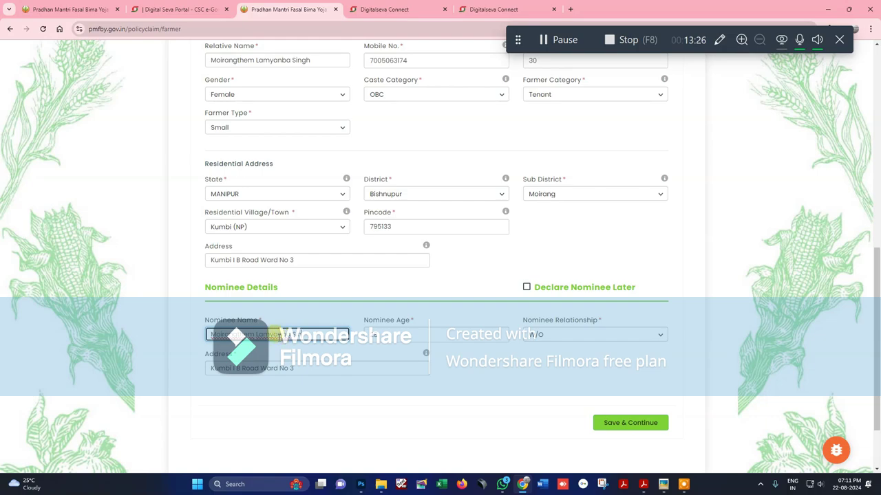
pyautogui.moveTo(256, 333); pyautogui.dragTo(209, 334)
pyautogui.write('M')
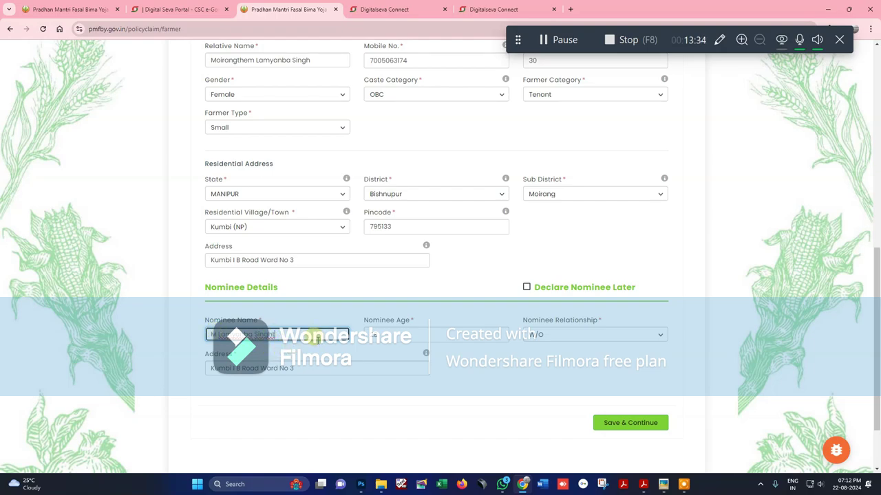
pyautogui.click(322, 311)
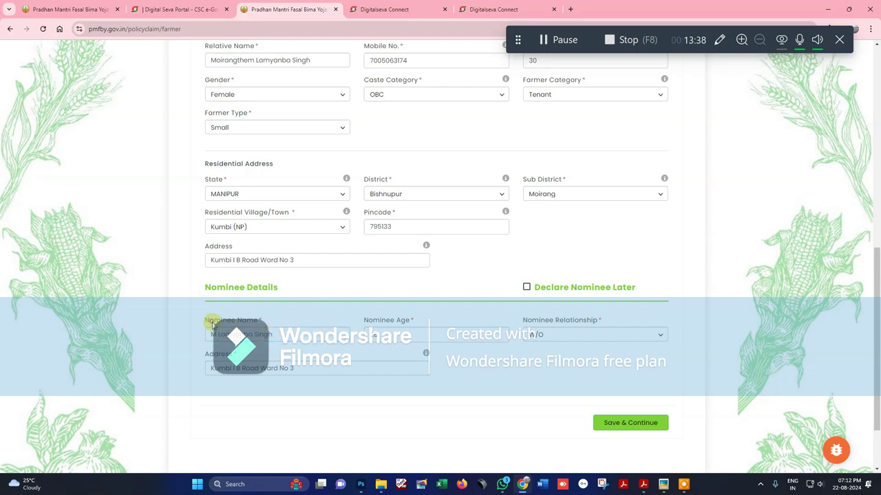
# Check the nominee's name and age fields, and save the farmer details to continue to the crop details
pyautogui.moveTo(211, 320); pyautogui.dragTo(268, 325)
pyautogui.moveTo(362, 320); pyautogui.dragTo(411, 325)
pyautogui.click(385, 335)
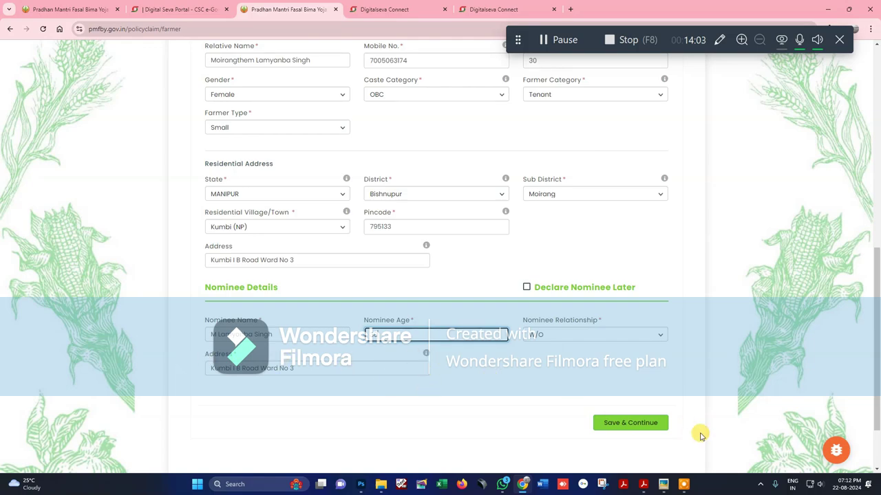
pyautogui.click(644, 427)
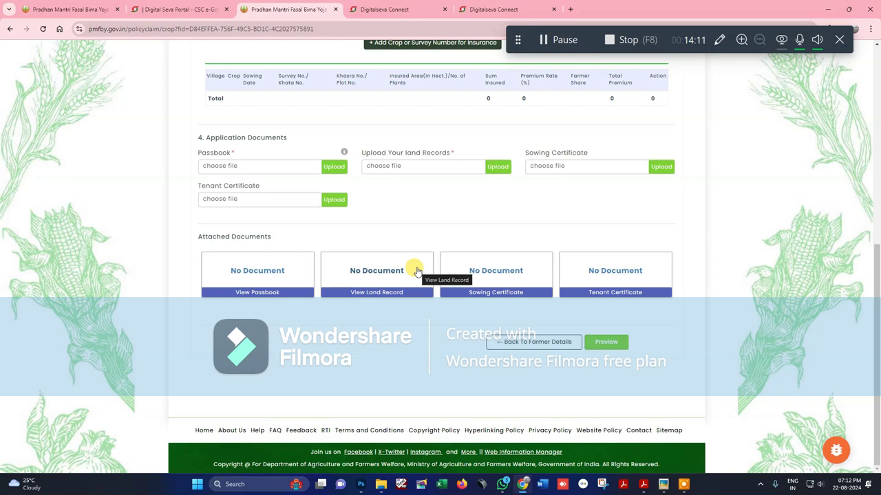
# Review the Crop Details section and the Application Documents required for upload
pyautogui.scroll(3, 338, 229)
pyautogui.scroll(3, 338, 229)
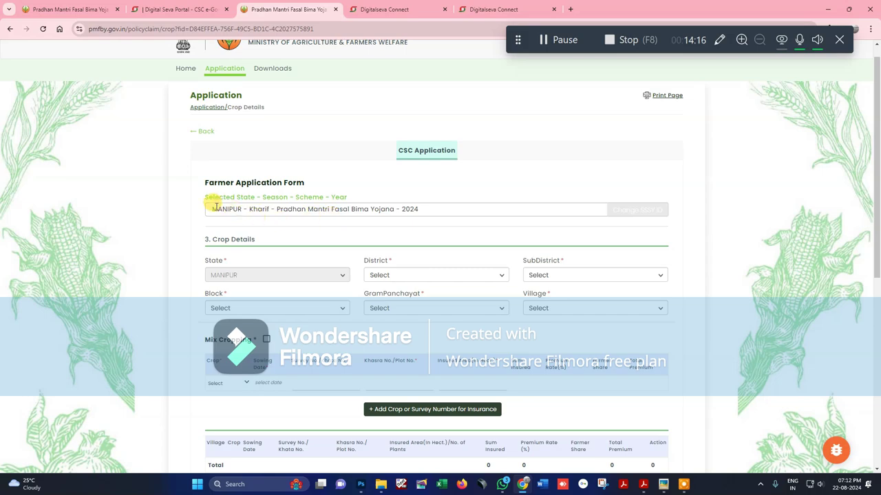
pyautogui.scroll(-5, 309, 261)
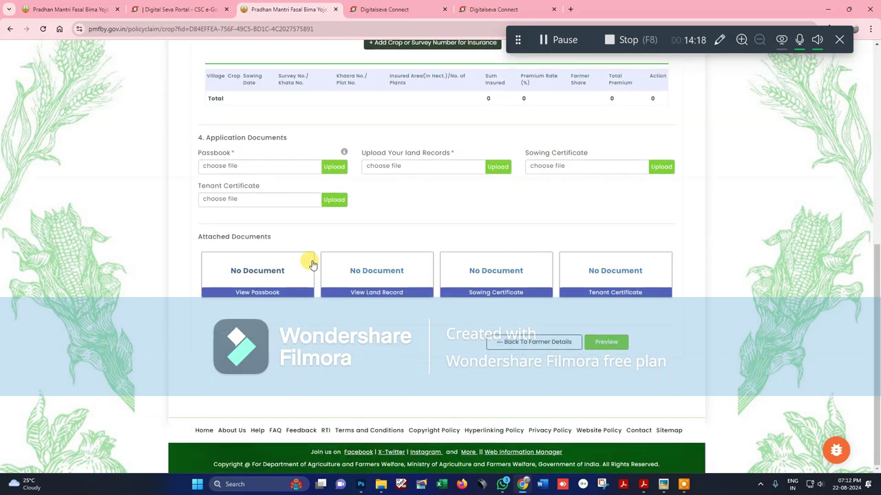
pyautogui.scroll(3, 310, 261)
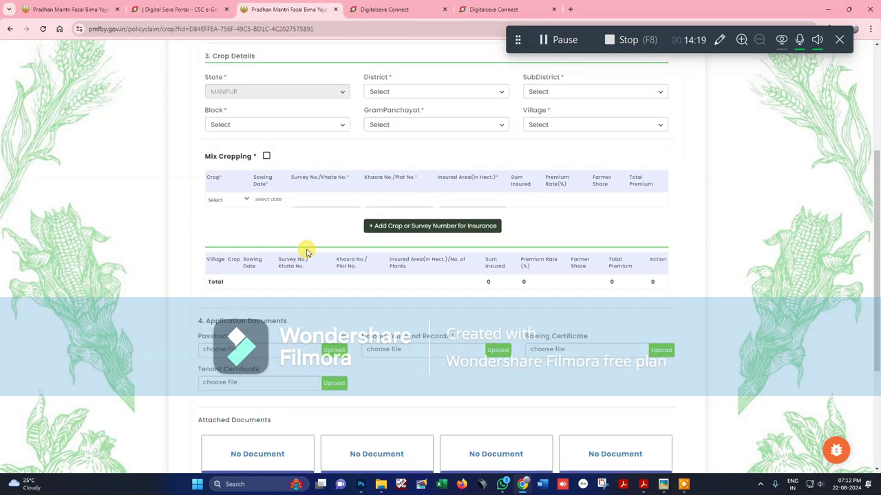
pyautogui.scroll(2, 251, 201)
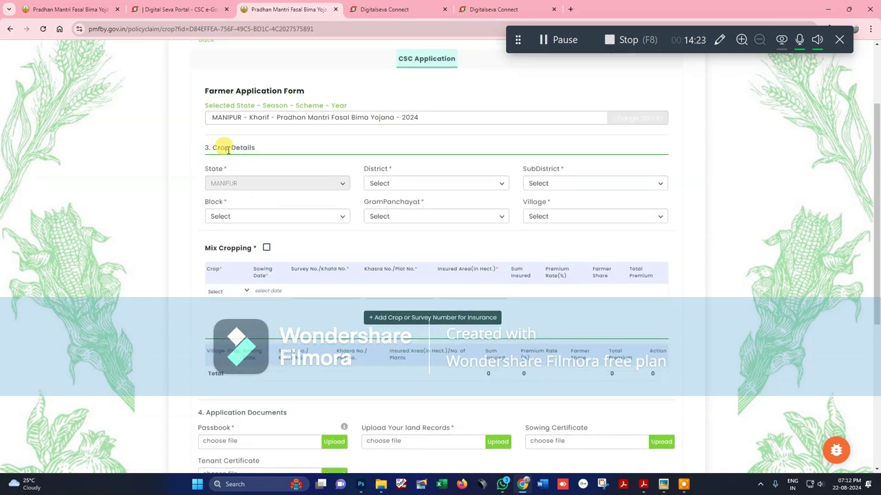
pyautogui.moveTo(256, 151); pyautogui.dragTo(203, 150)
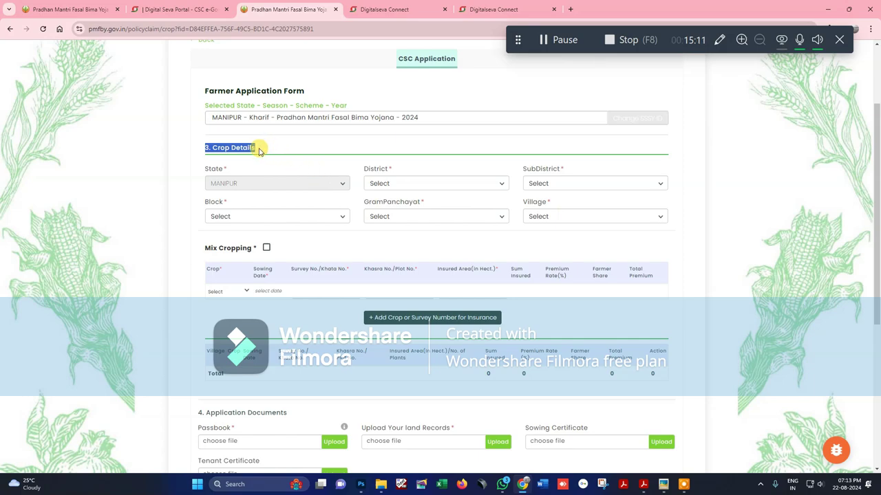
pyautogui.click(204, 143)
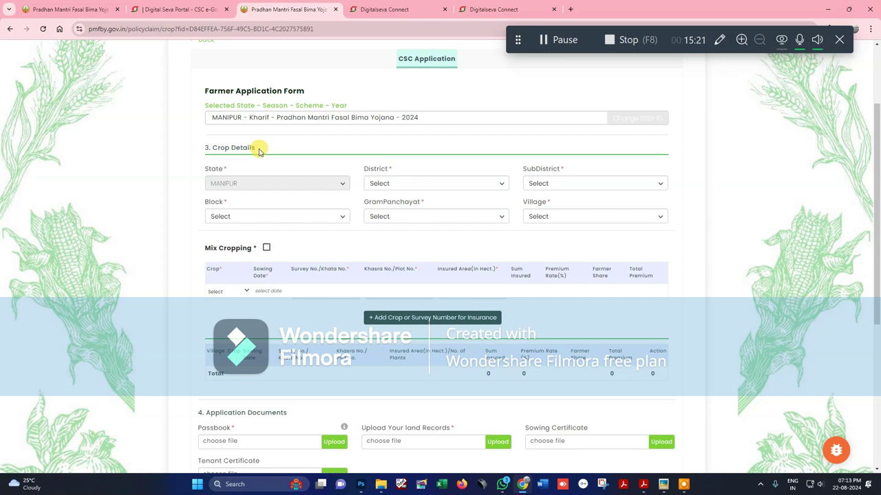
pyautogui.moveTo(259, 152); pyautogui.dragTo(203, 151)
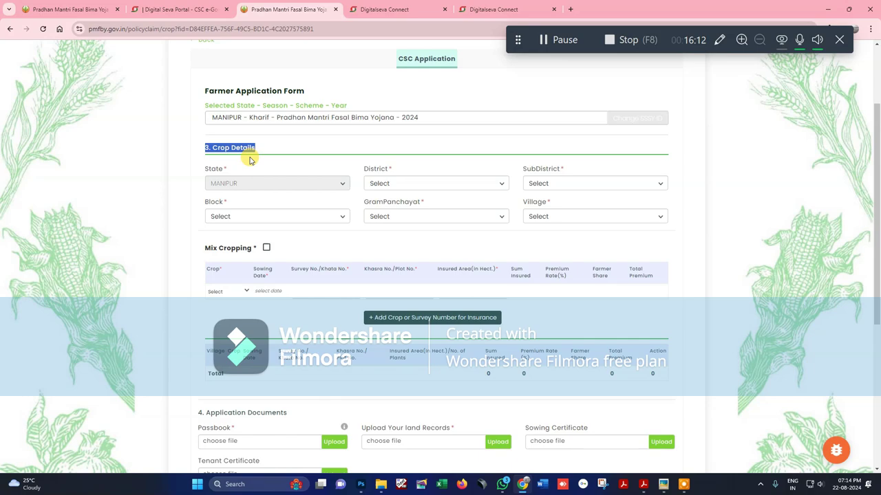
# Set the crop location to district Bishnupur, subdistrict Moirang, block Kumbi, gram panchayat Kumbi(M) and village Kumbi (NP)
pyautogui.click(431, 184)
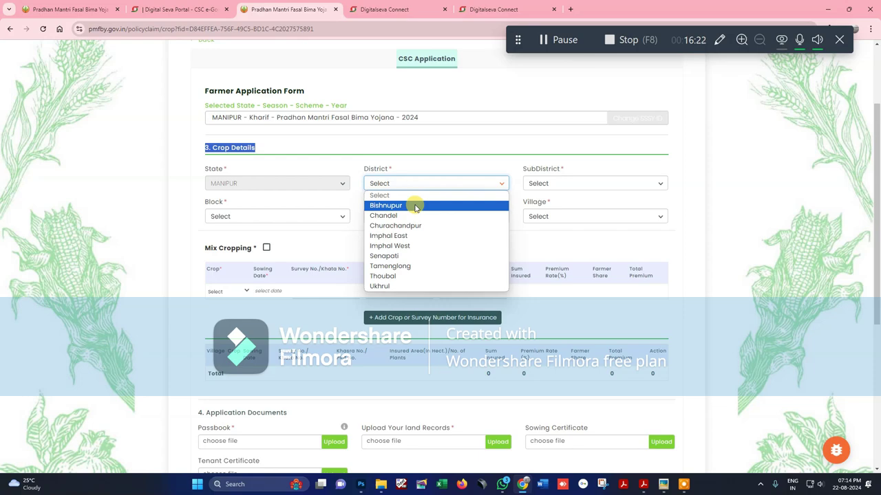
pyautogui.click(415, 207)
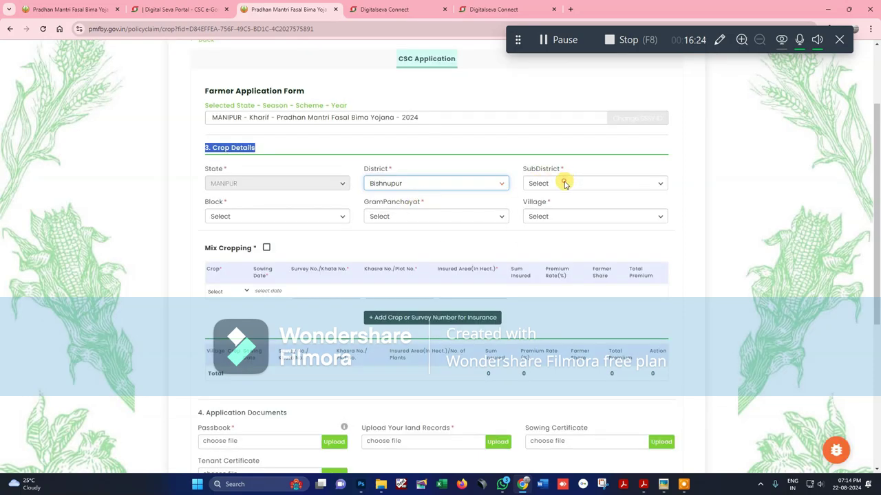
pyautogui.click(564, 183)
pyautogui.click(550, 214)
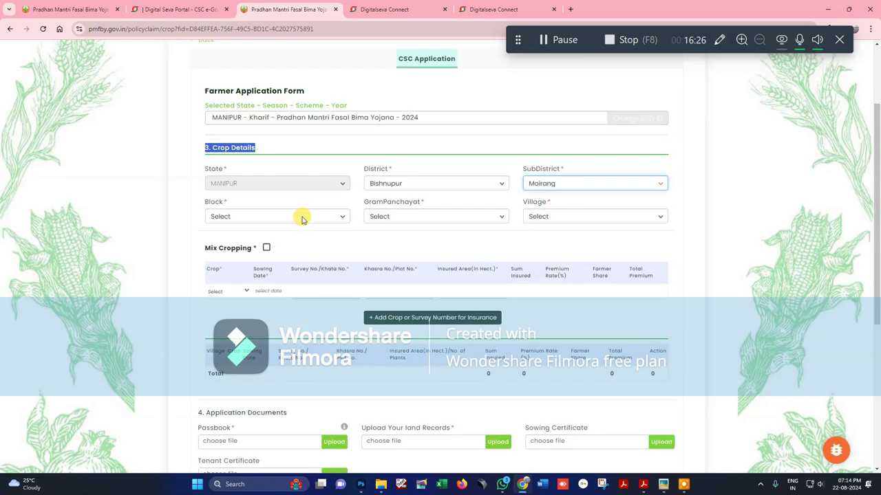
pyautogui.click(301, 217)
pyautogui.click(284, 239)
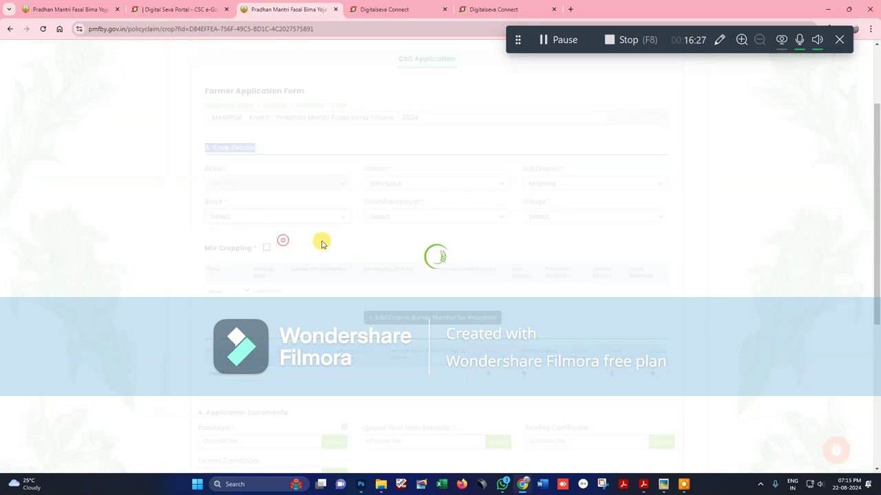
pyautogui.click(419, 218)
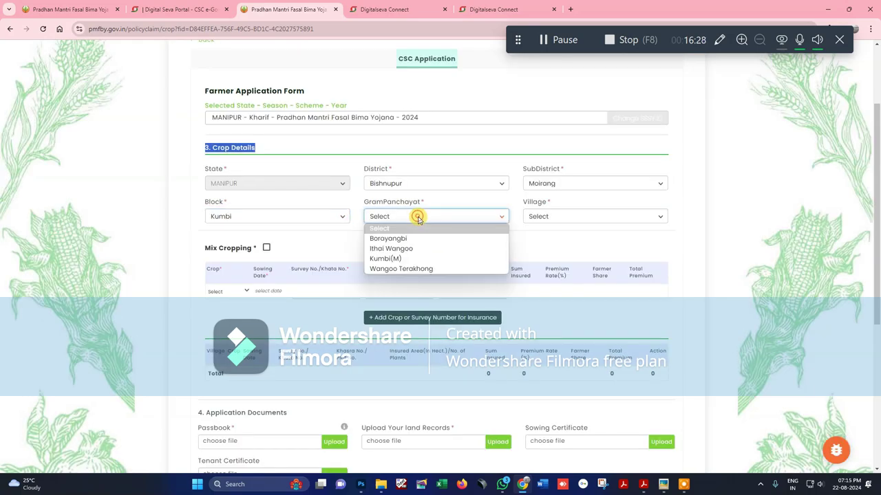
pyautogui.click(396, 262)
pyautogui.click(552, 219)
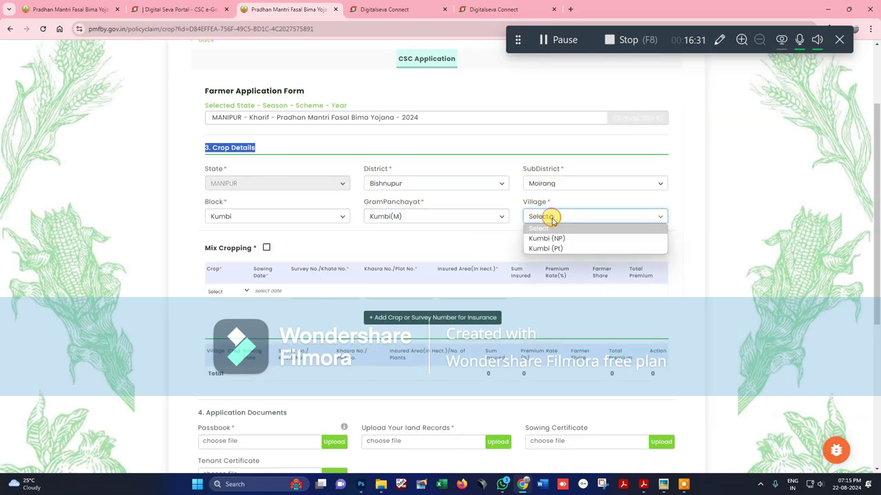
pyautogui.click(554, 238)
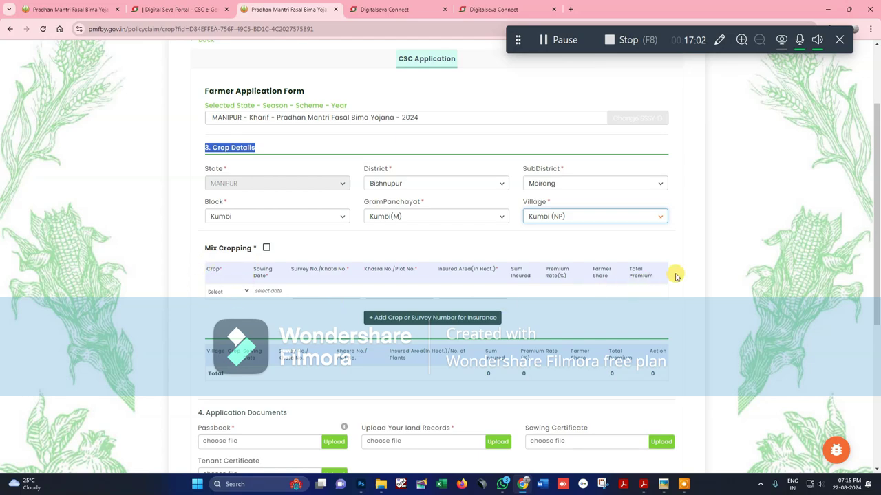
# Choose the Paddy High Yielding Variety crop and set its sowing date to 25-06-2024
pyautogui.click(224, 292)
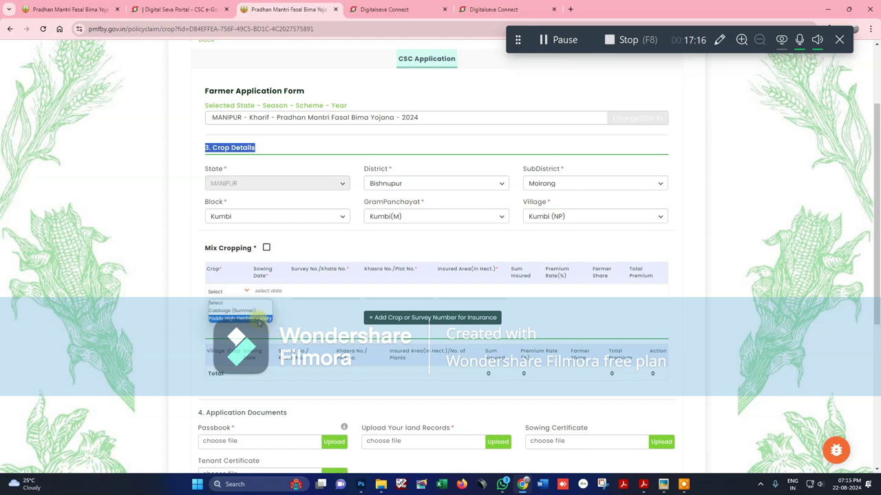
pyautogui.click(258, 320)
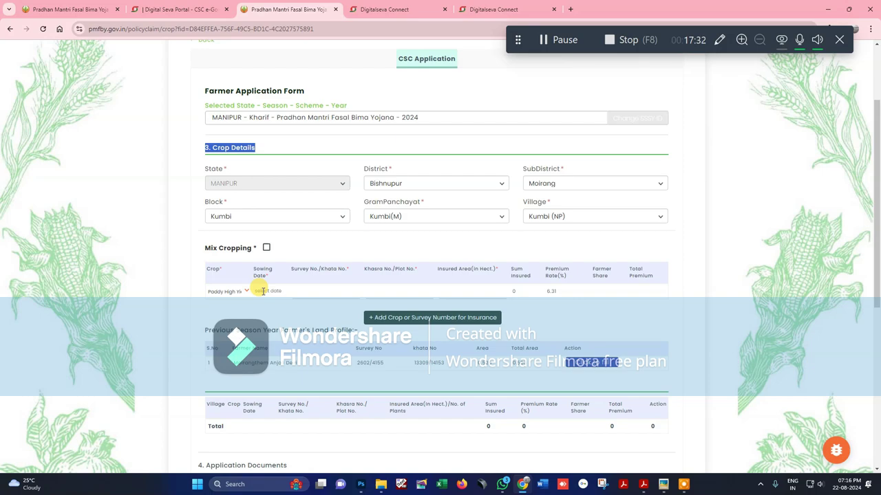
pyautogui.click(262, 291)
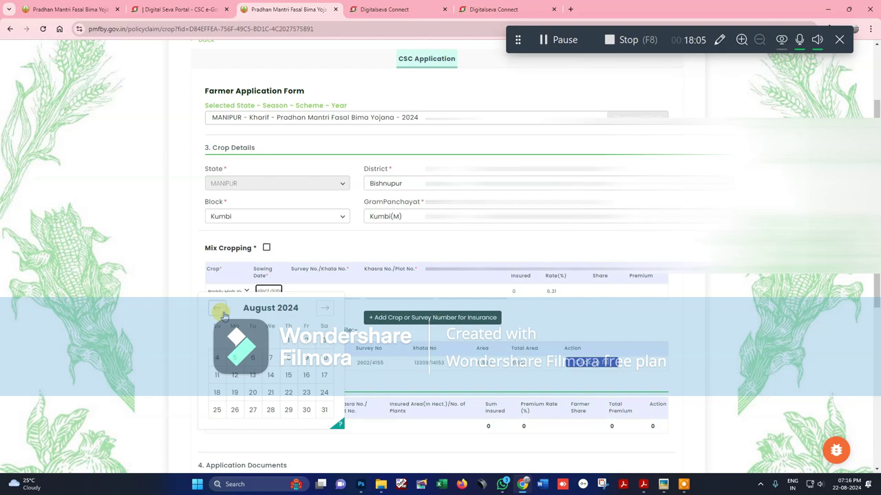
pyautogui.click(223, 315)
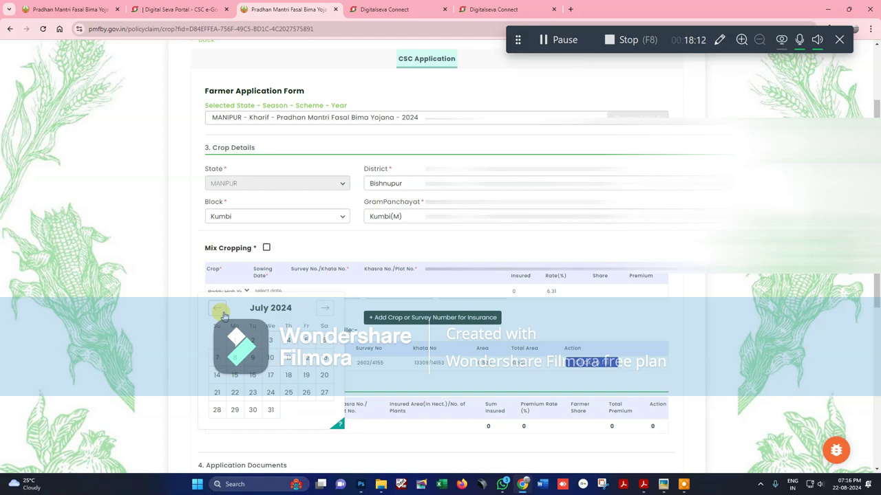
pyautogui.click(222, 314)
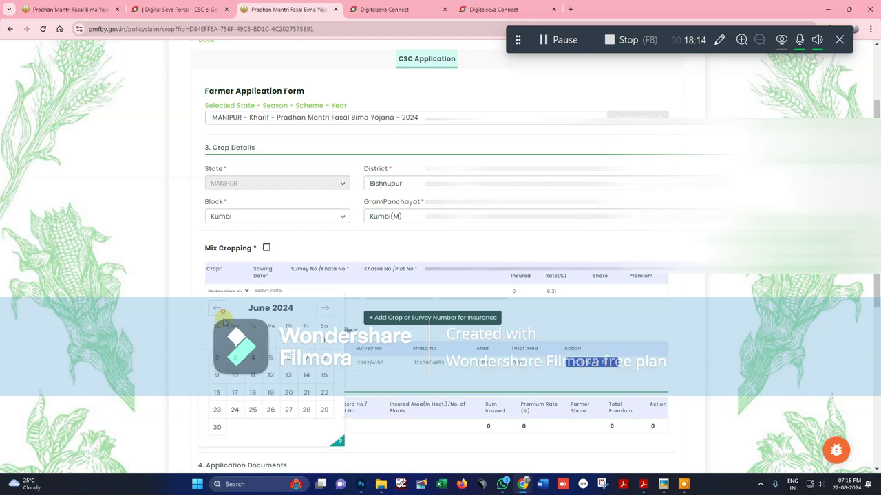
pyautogui.click(251, 410)
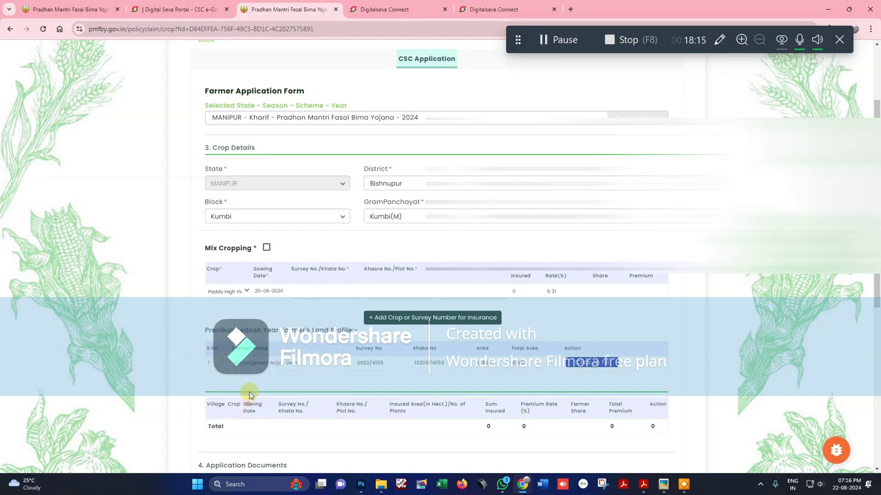
# Enter the land's Survey/Khata number and Khasra/Plot number in the paddy crop row
pyautogui.click(311, 291)
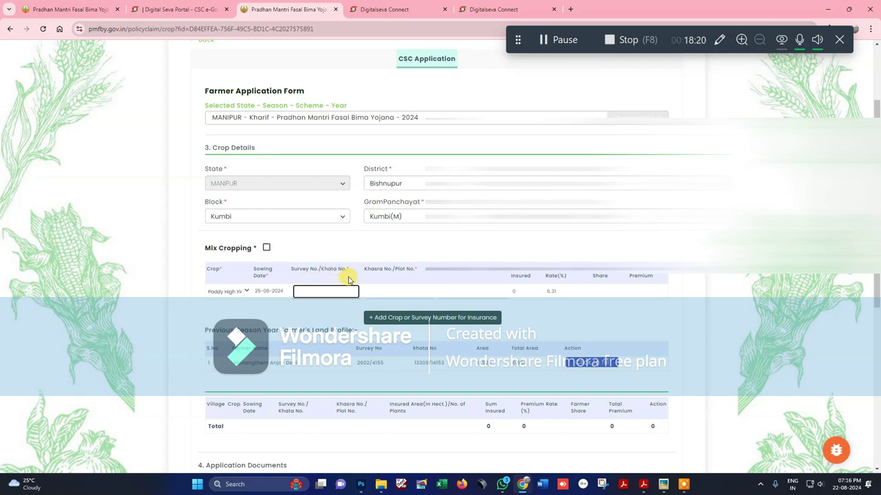
pyautogui.moveTo(348, 269); pyautogui.dragTo(292, 269)
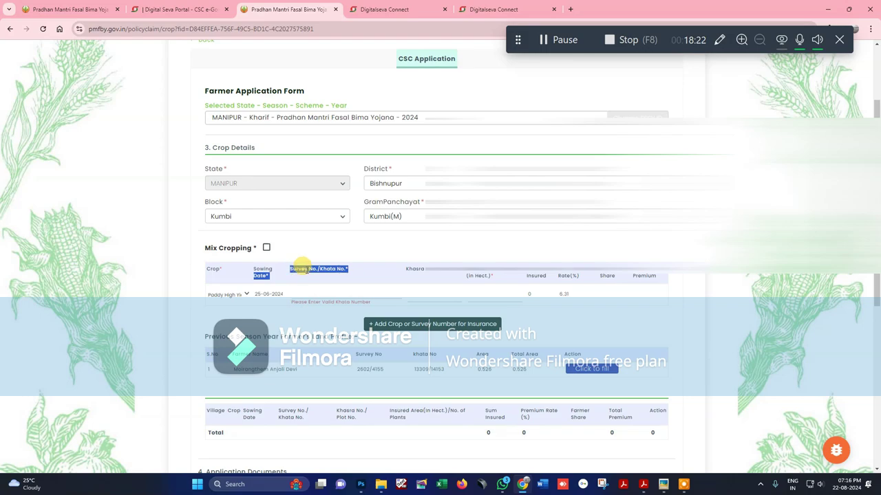
pyautogui.click(320, 278)
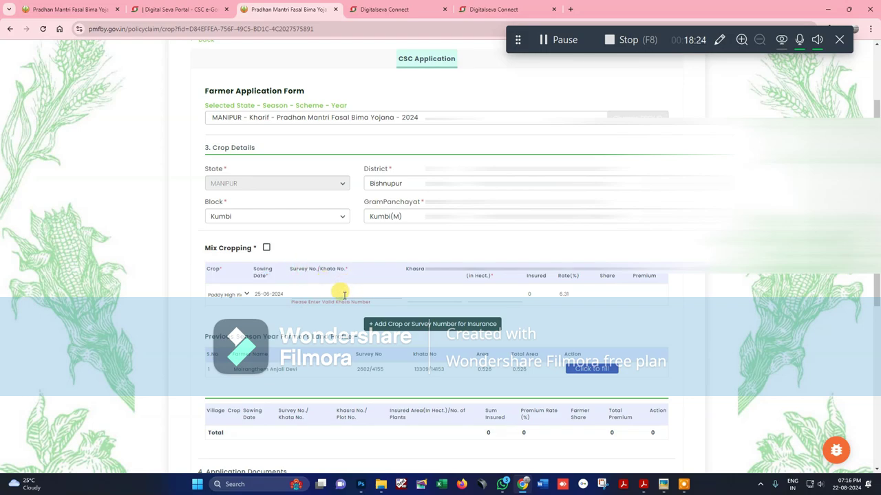
pyautogui.click(344, 293)
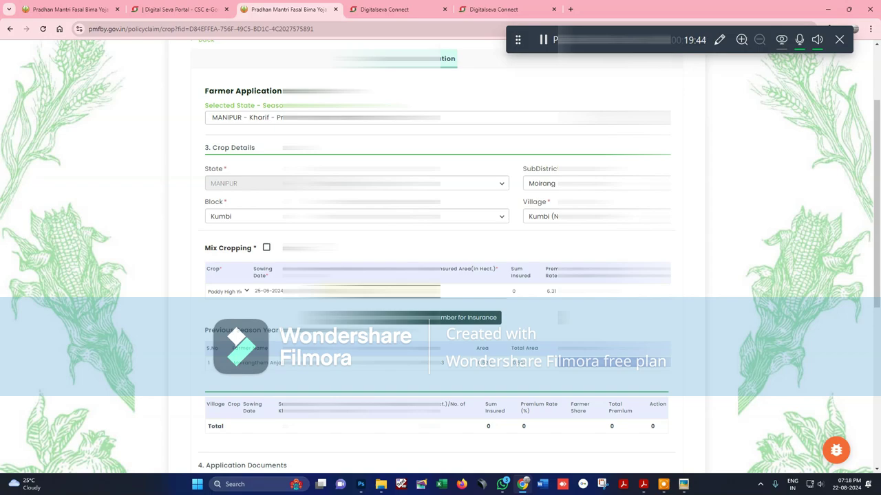
pyautogui.click(462, 291)
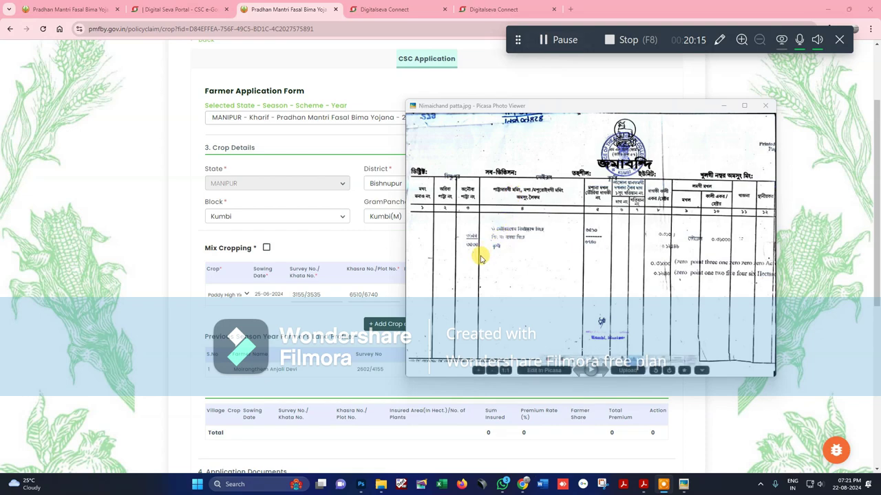
# Examine the patta number and plot number columns in the land record image against the crop row's survey and khasra entries
pyautogui.scroll(5, 481, 254)
pyautogui.scroll(-5, 477, 217)
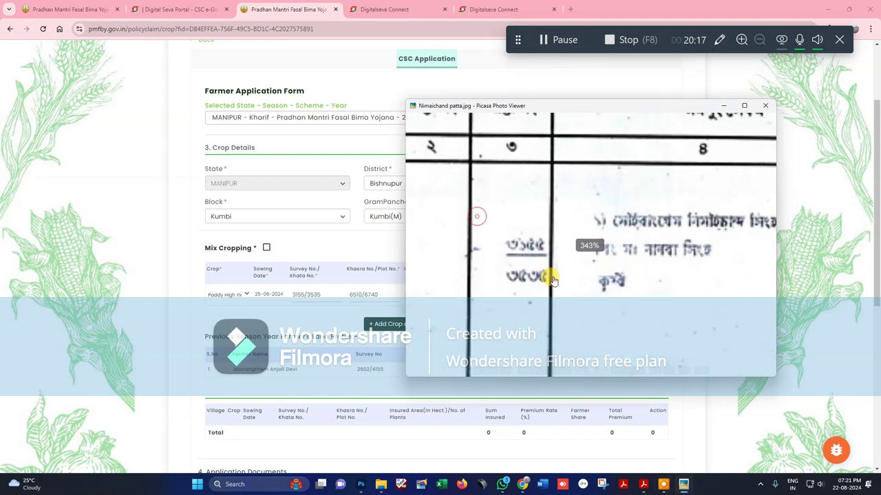
pyautogui.scroll(2, 529, 169)
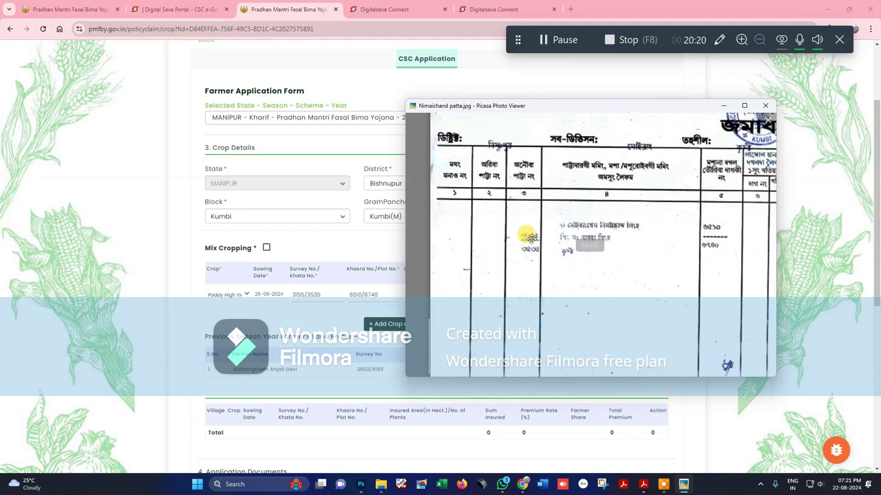
pyautogui.scroll(3, 527, 235)
pyautogui.scroll(3, 529, 251)
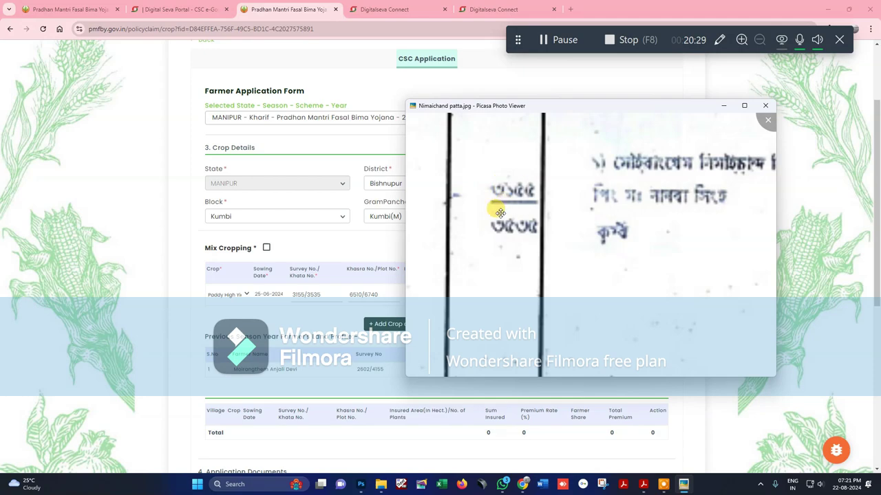
pyautogui.scroll(-2, 502, 216)
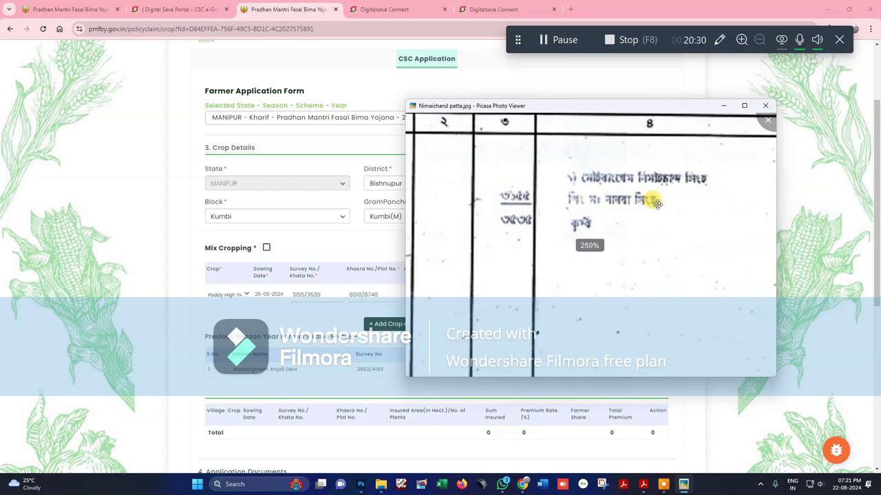
pyautogui.moveTo(757, 201); pyautogui.dragTo(552, 216)
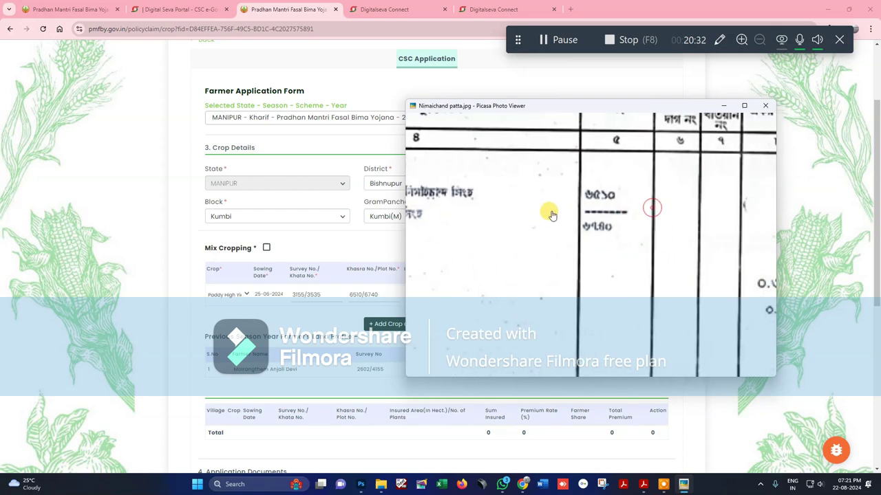
pyautogui.click(619, 196)
pyautogui.scroll(-2, 621, 206)
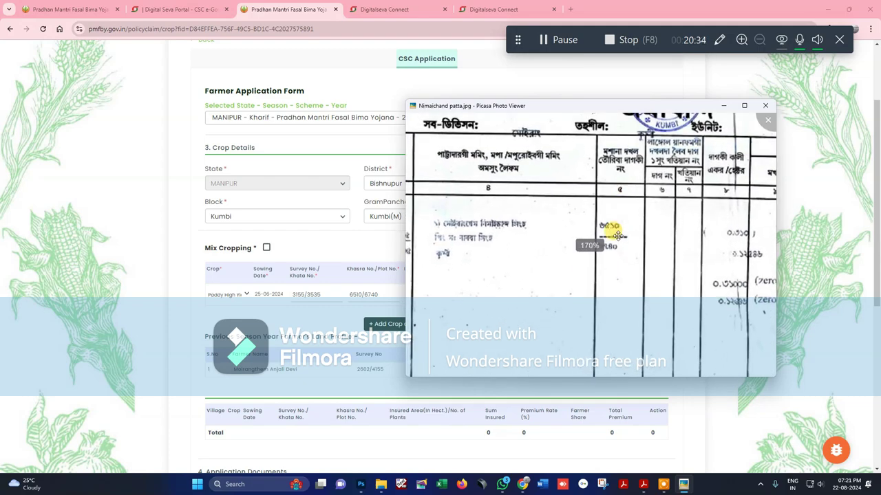
pyautogui.scroll(1, 621, 224)
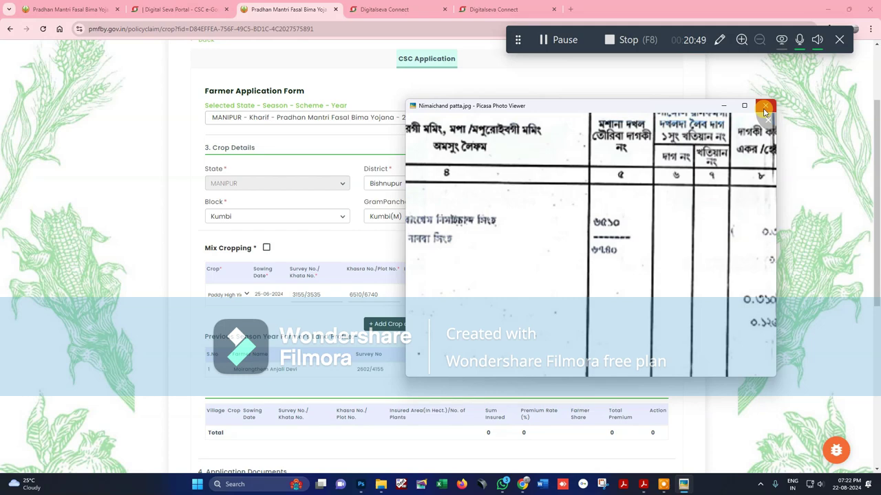
# Check the land area columns in acres and hectares on the land record, and place the image clear of the Insured Area column
pyautogui.moveTo(674, 240); pyautogui.dragTo(644, 208)
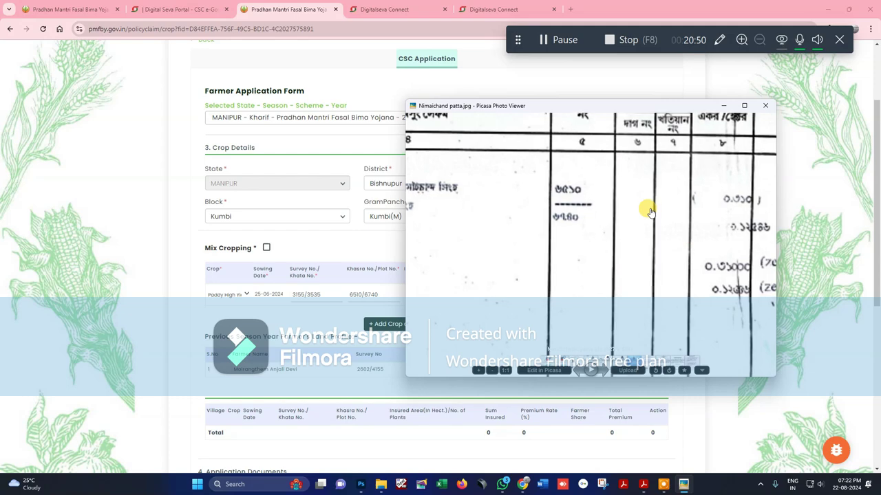
pyautogui.moveTo(696, 223); pyautogui.dragTo(561, 262)
pyautogui.moveTo(659, 224); pyautogui.dragTo(611, 255)
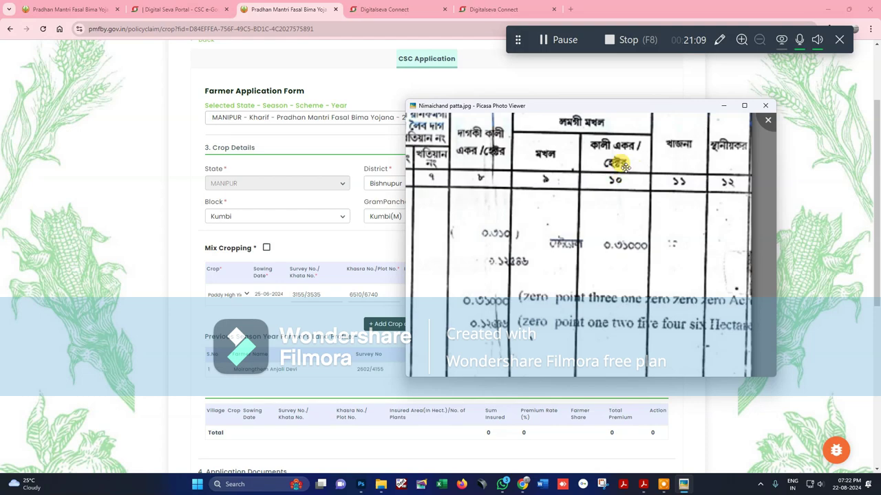
pyautogui.moveTo(606, 110); pyautogui.dragTo(684, 134)
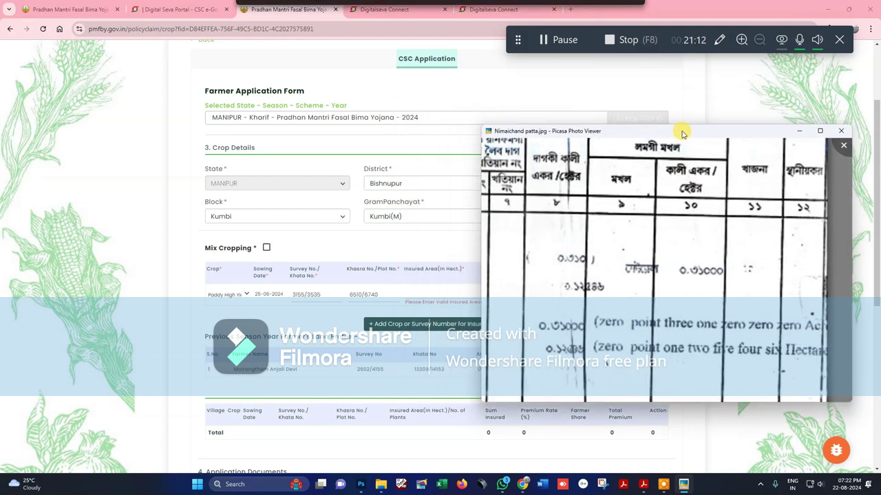